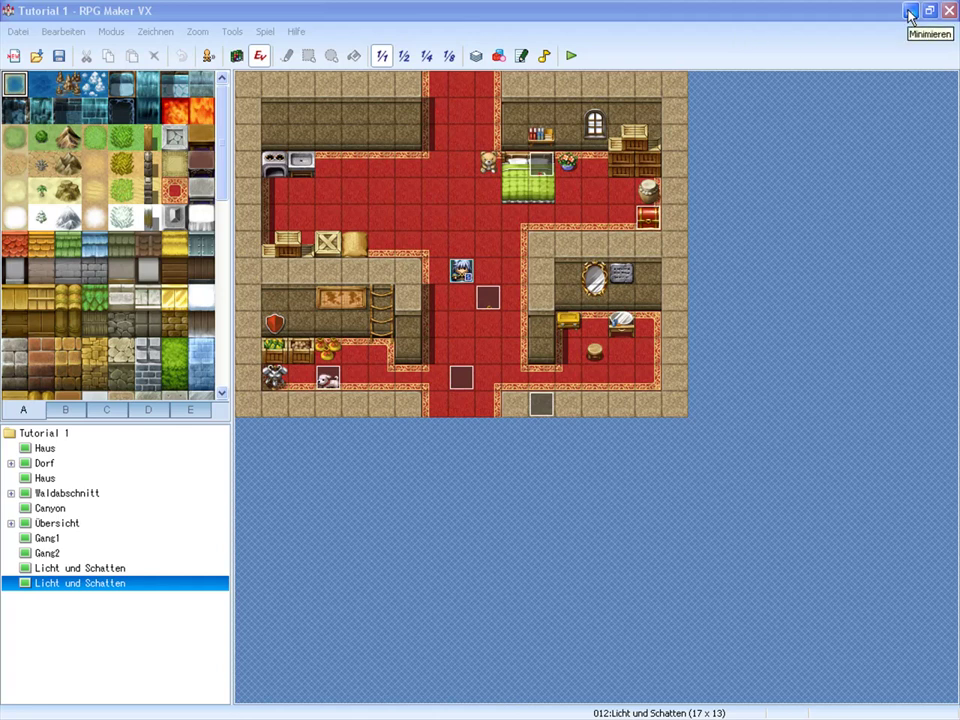
- Switch to the browser and view the expanded description of the German patch video linked in the channel profile, then close its tab
{"action": "left_click", "coordinate": [910, 12]}
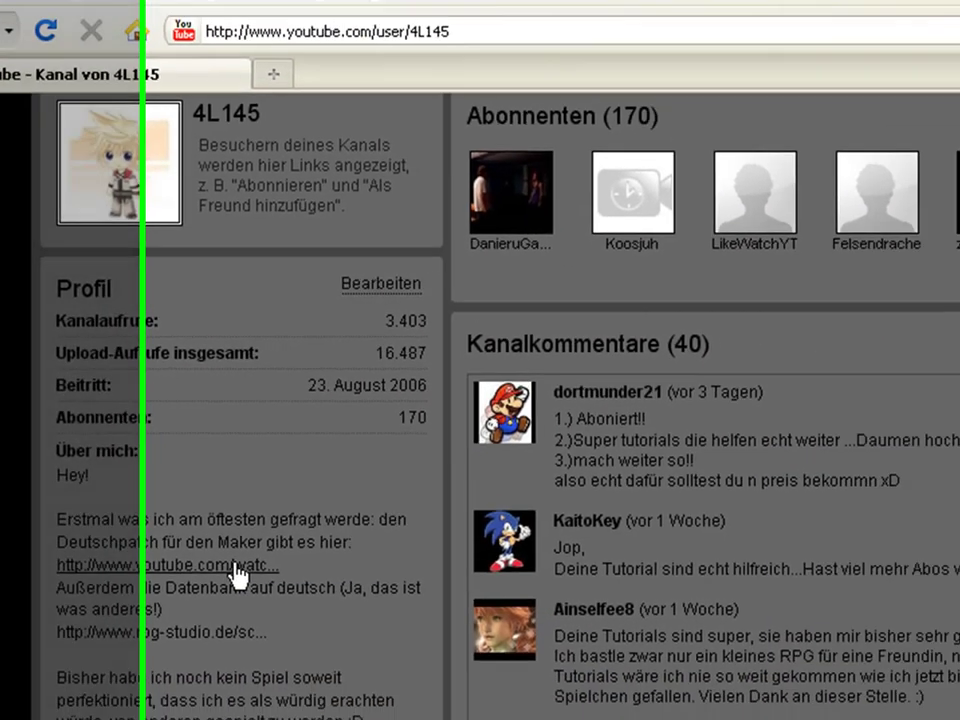
{"action": "right_click", "coordinate": [357, 598]}
{"action": "left_click", "coordinate": [108, 560]}
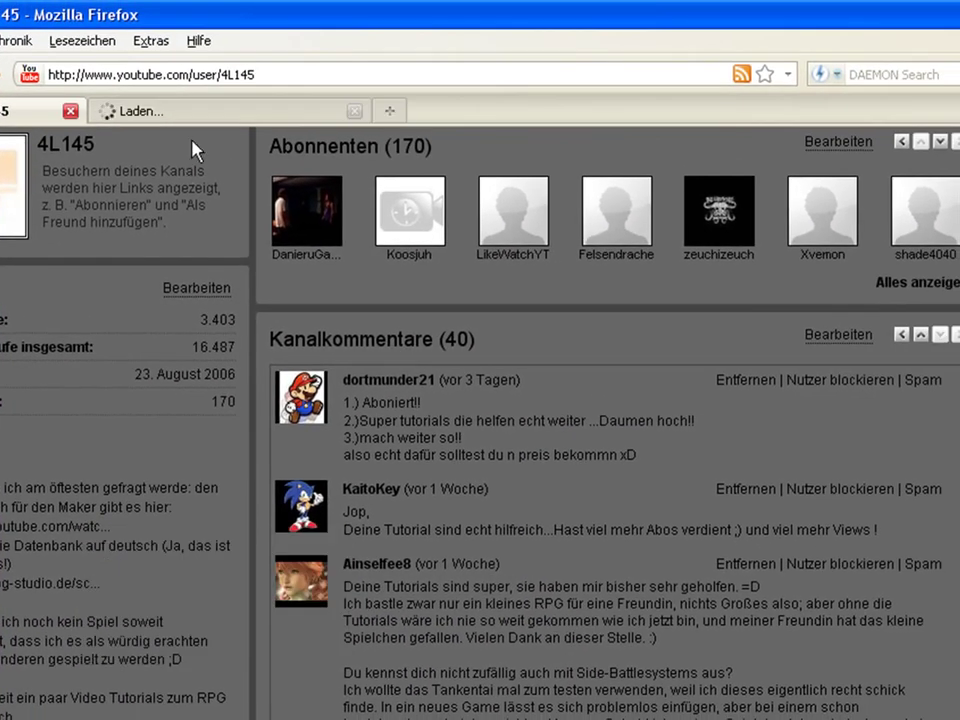
{"action": "left_click", "coordinate": [204, 111]}
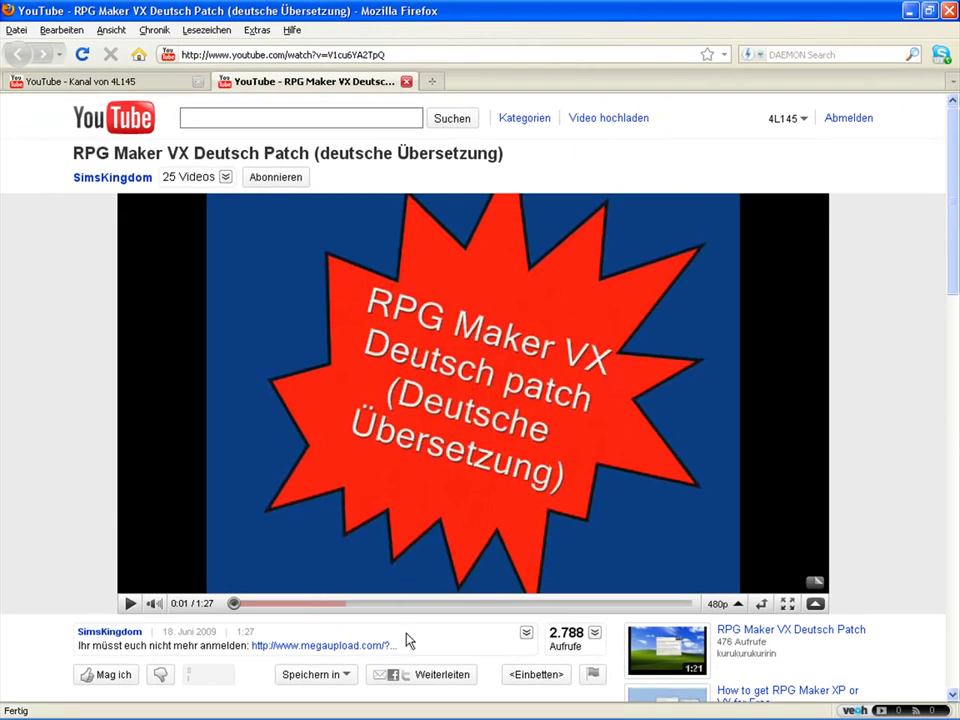
{"action": "left_click", "coordinate": [524, 634]}
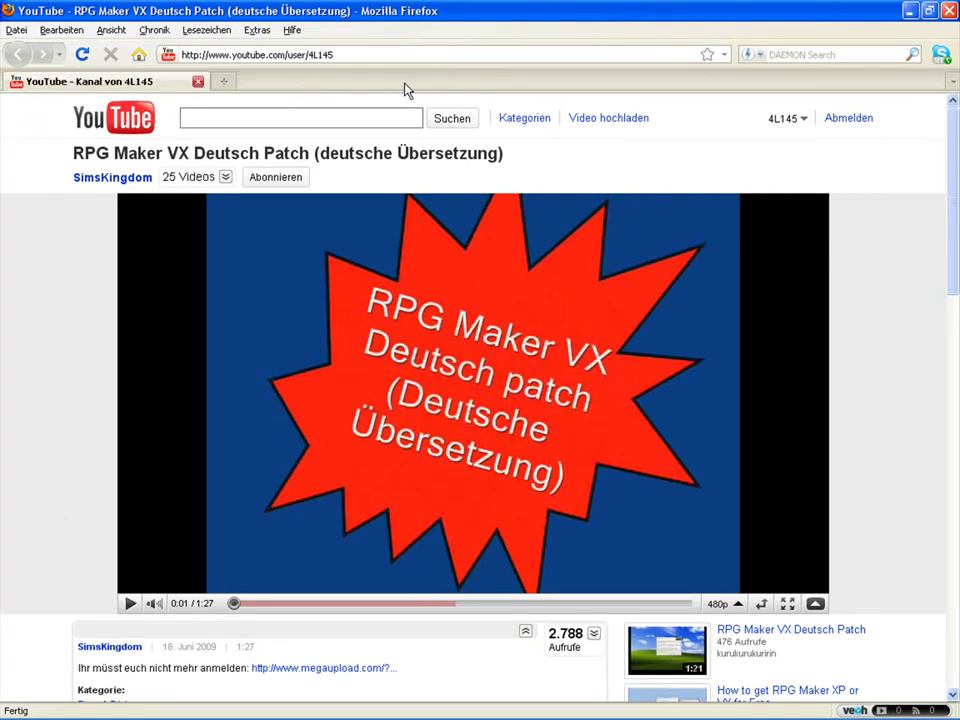
{"action": "left_click", "coordinate": [406, 82]}
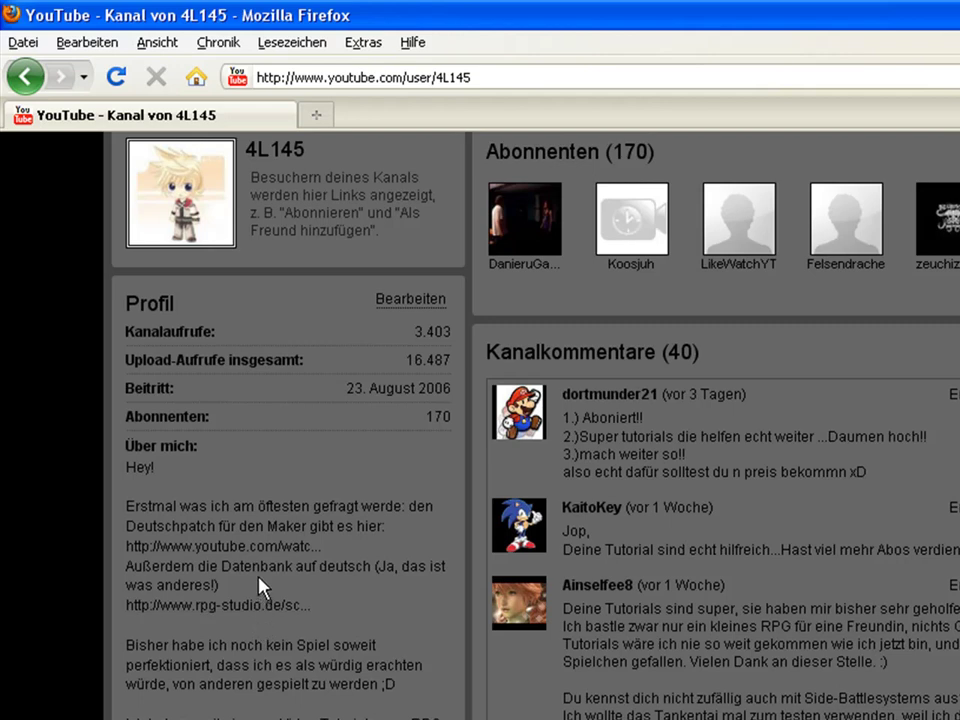
- Download StandardDB-TransDeutsch.zip from the rpg-studio.de link in the channel profile and open it in WinRAR, dismissing the licence reminder
{"action": "left_click", "coordinate": [262, 606]}
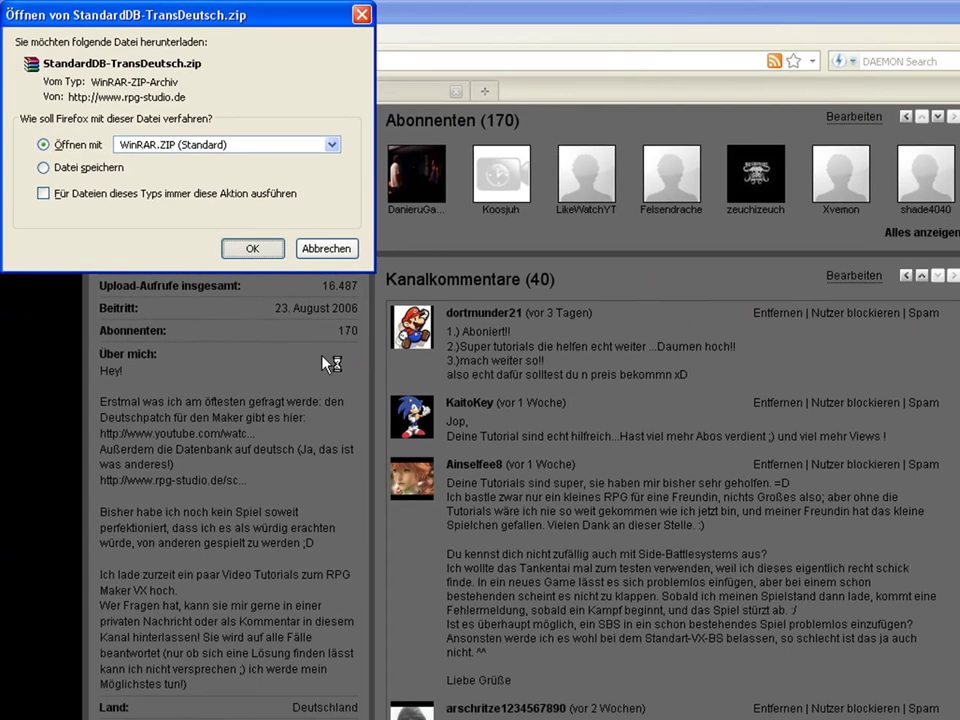
{"action": "left_click", "coordinate": [252, 248]}
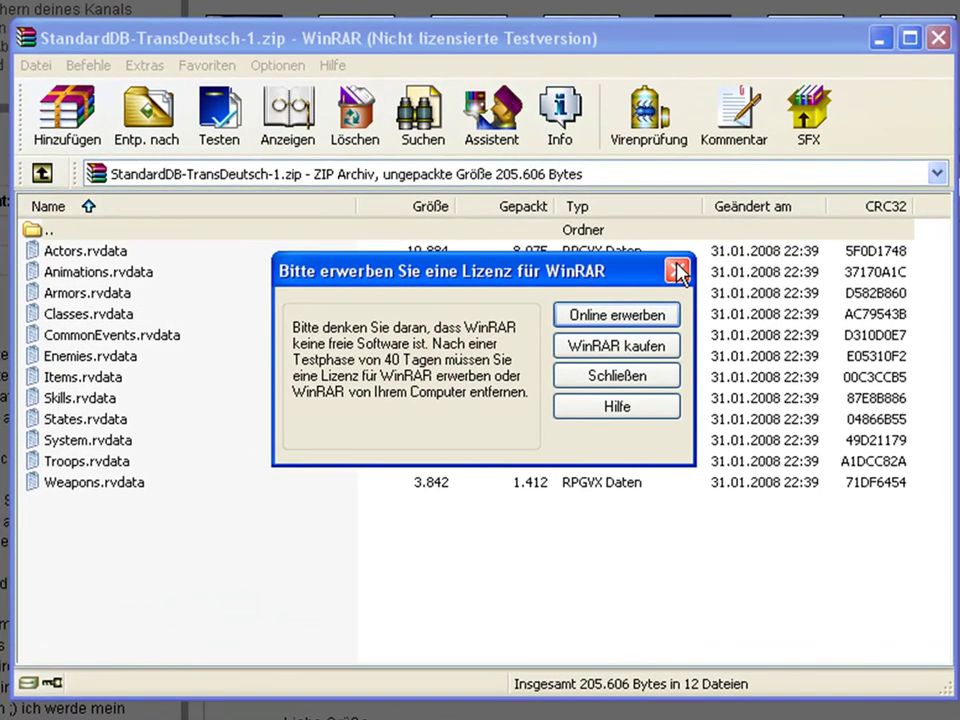
{"action": "left_click", "coordinate": [735, 330]}
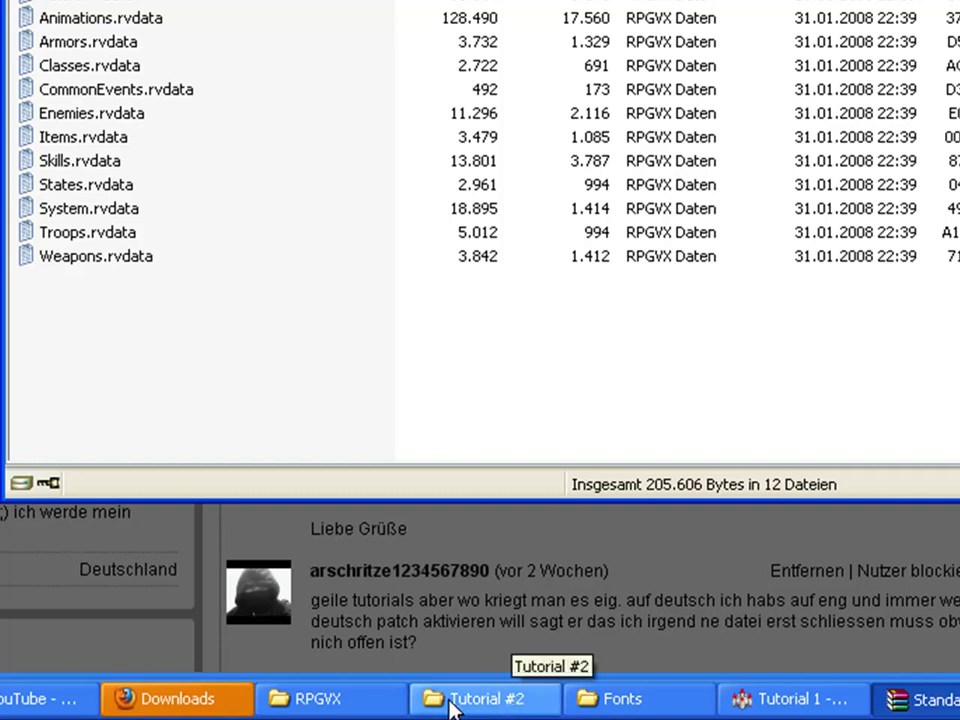
- Look through the program's data files in C:\Programme\Enterbrain\RPGVX\System\Data, selecting all of them, and close the folder
{"action": "left_click", "coordinate": [333, 708]}
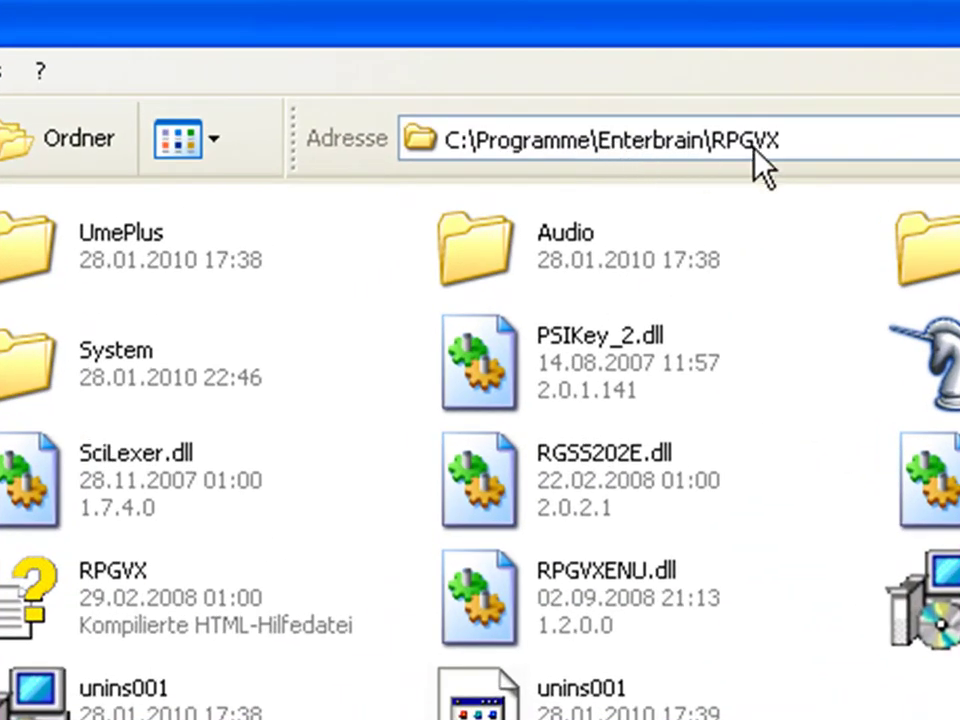
{"action": "double_click", "coordinate": [128, 385]}
{"action": "left_click", "coordinate": [68, 258]}
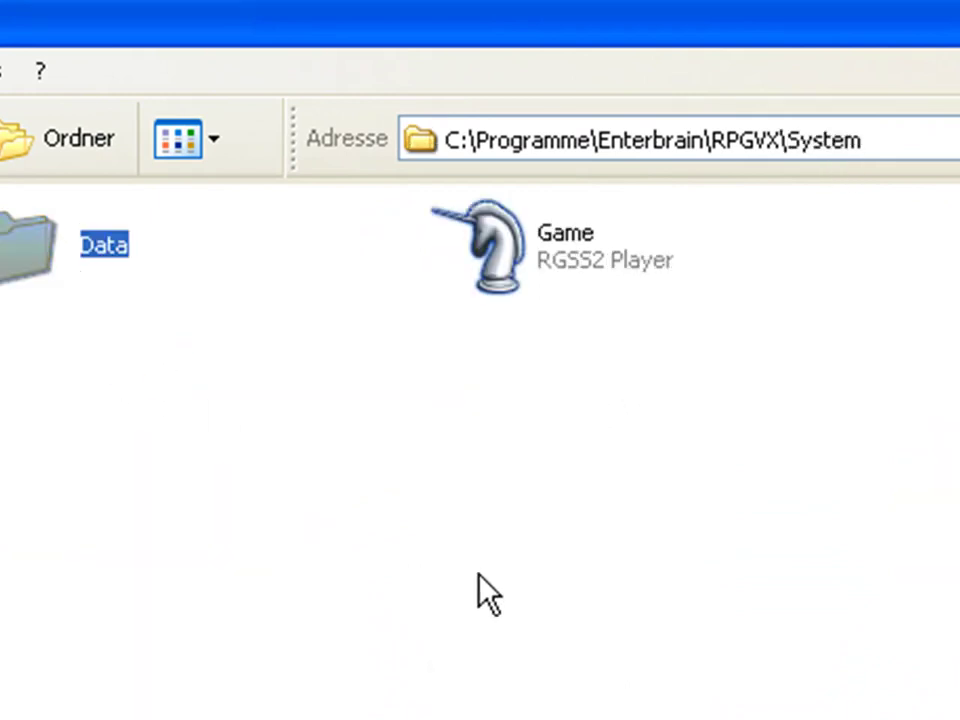
{"action": "double_click", "coordinate": [60, 265]}
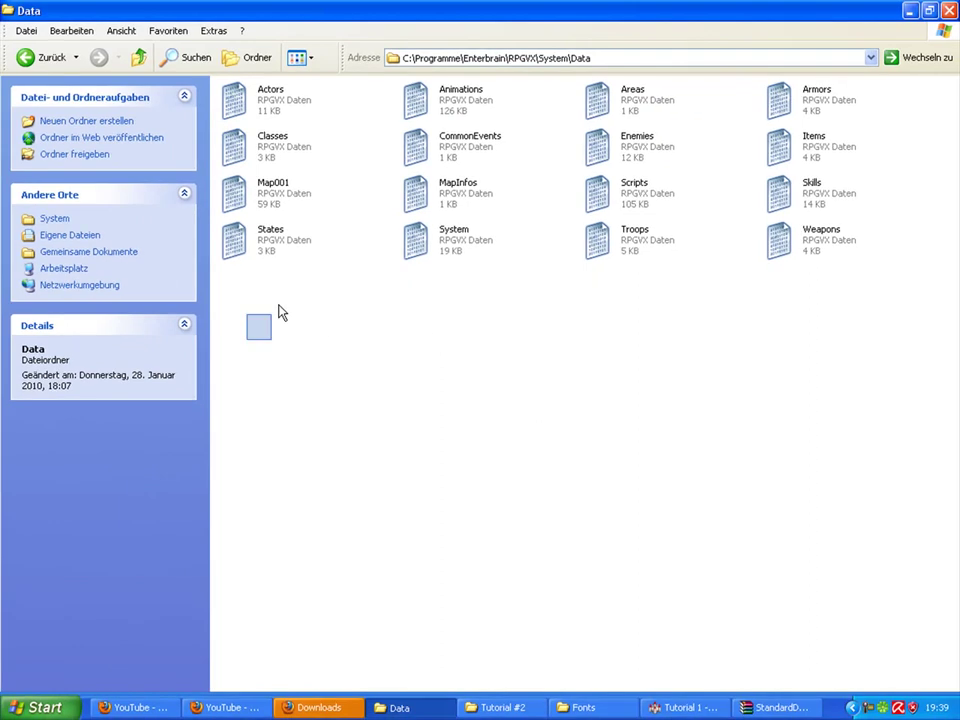
{"action": "left_click_drag", "start_coordinate": [281, 313], "coordinate": [930, 80]}
{"action": "left_click_drag", "start_coordinate": [900, 395], "coordinate": [292, 100]}
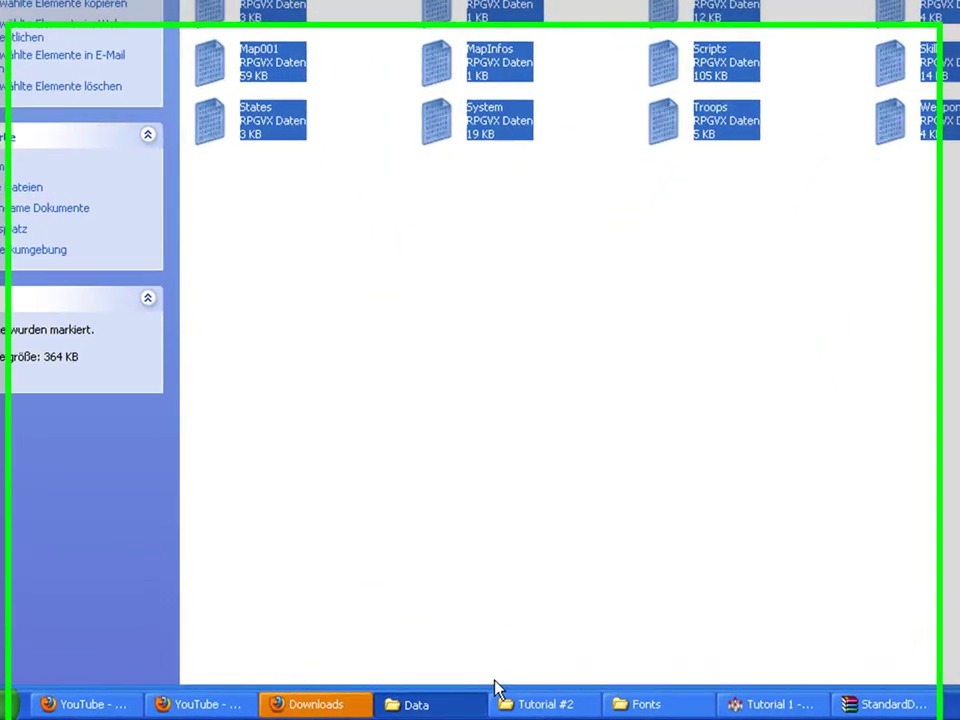
{"action": "left_click", "coordinate": [676, 378]}
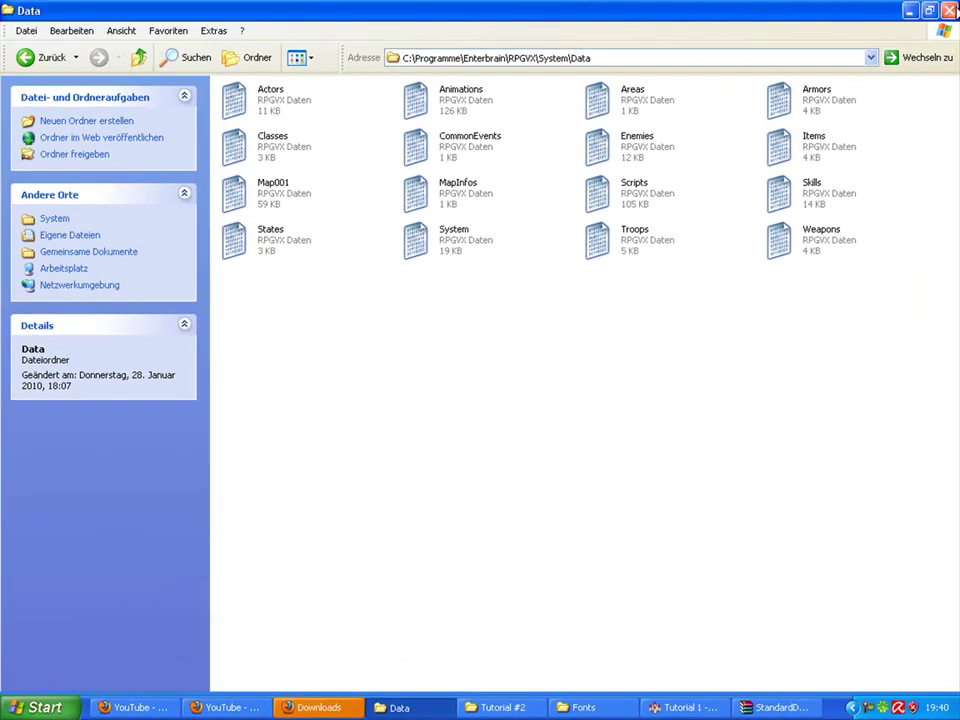
{"action": "left_click", "coordinate": [952, 12]}
- Look through the project's data files in C:\Eigene Dateien\RPGVX\Tutorial #2\Data, selecting all of them, and close the folder
{"action": "left_click", "coordinate": [450, 707]}
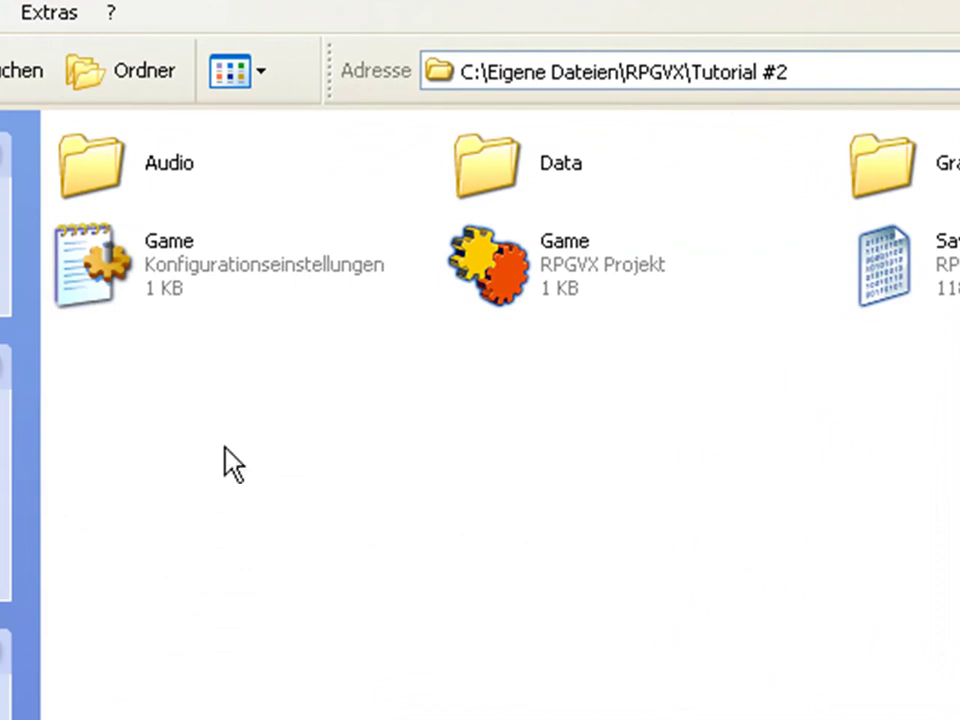
{"action": "double_click", "coordinate": [497, 178]}
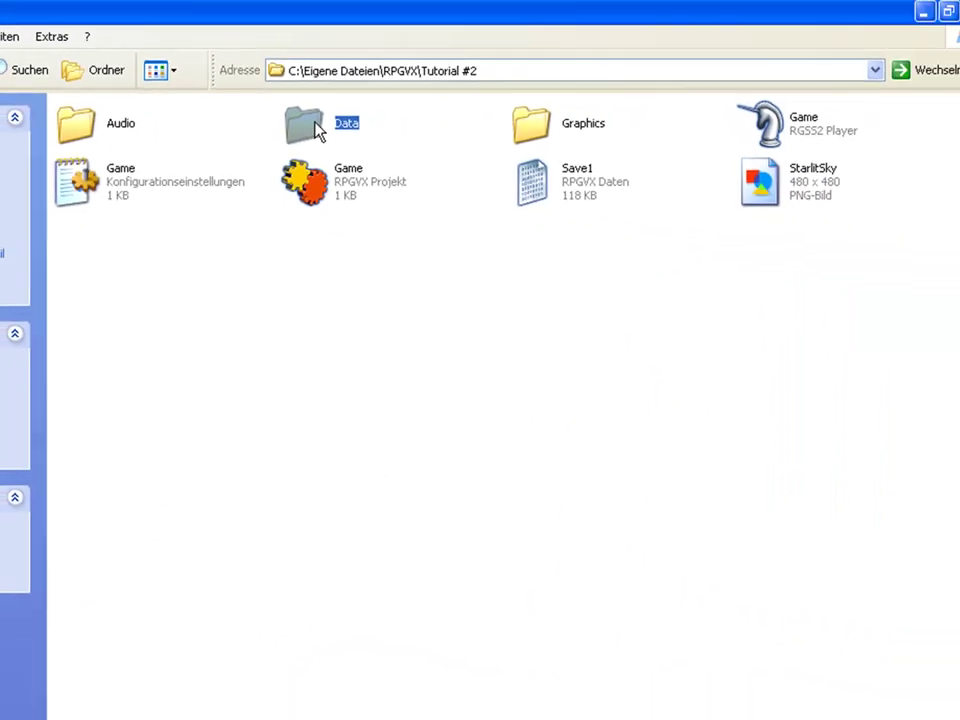
{"action": "left_click_drag", "start_coordinate": [915, 580], "coordinate": [63, 108]}
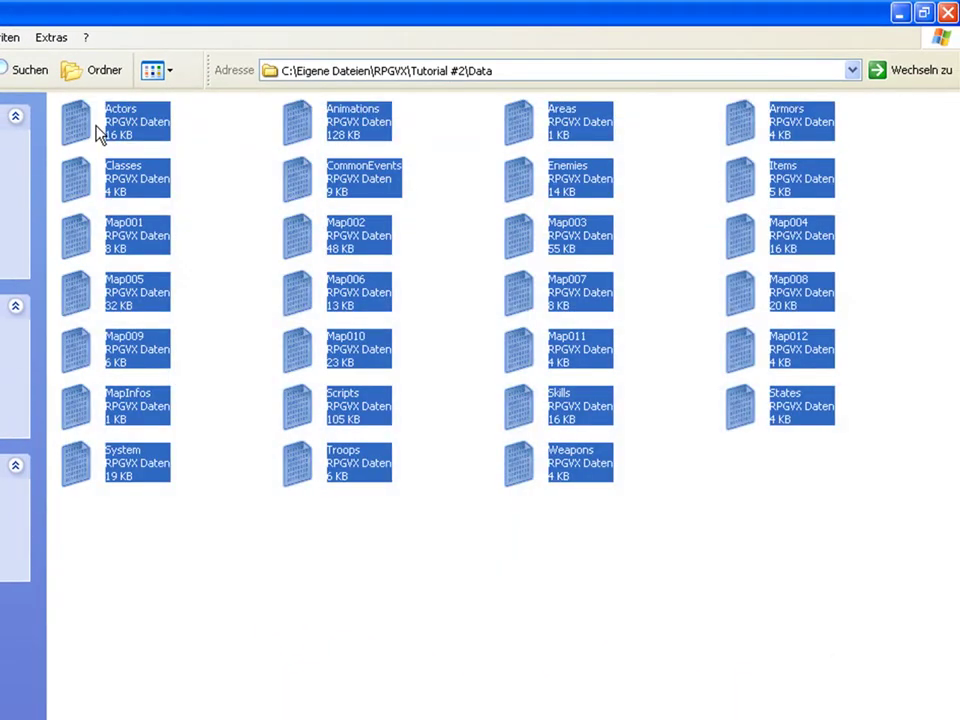
{"action": "left_click", "coordinate": [278, 582]}
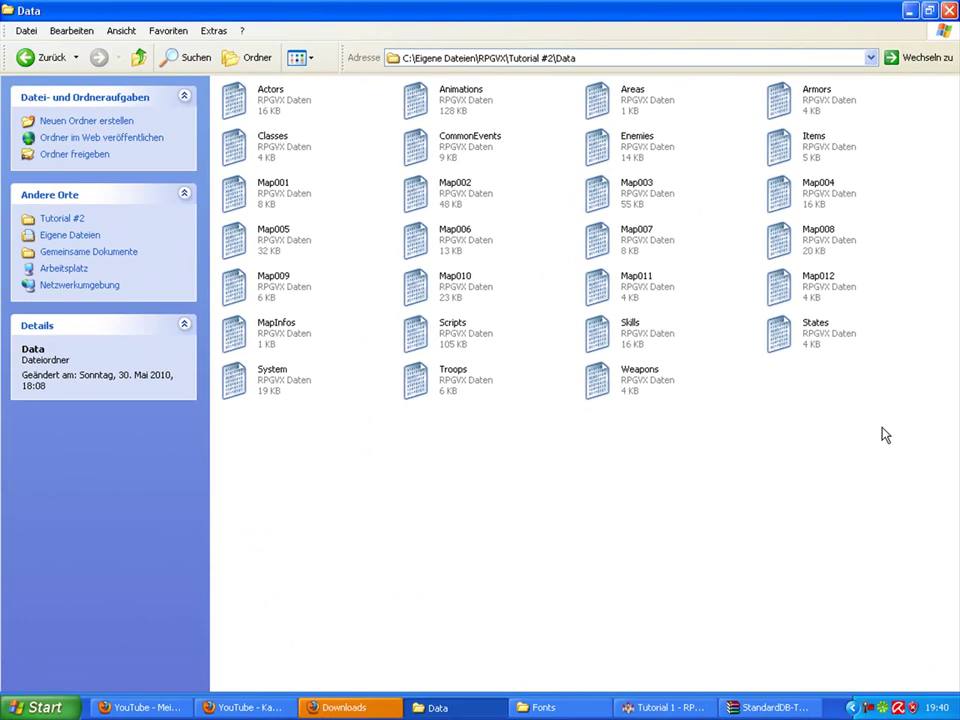
{"action": "left_click", "coordinate": [948, 10]}
- Clear the archive, downloads and browser windows away to reach the desktop
{"action": "left_click", "coordinate": [839, 145]}
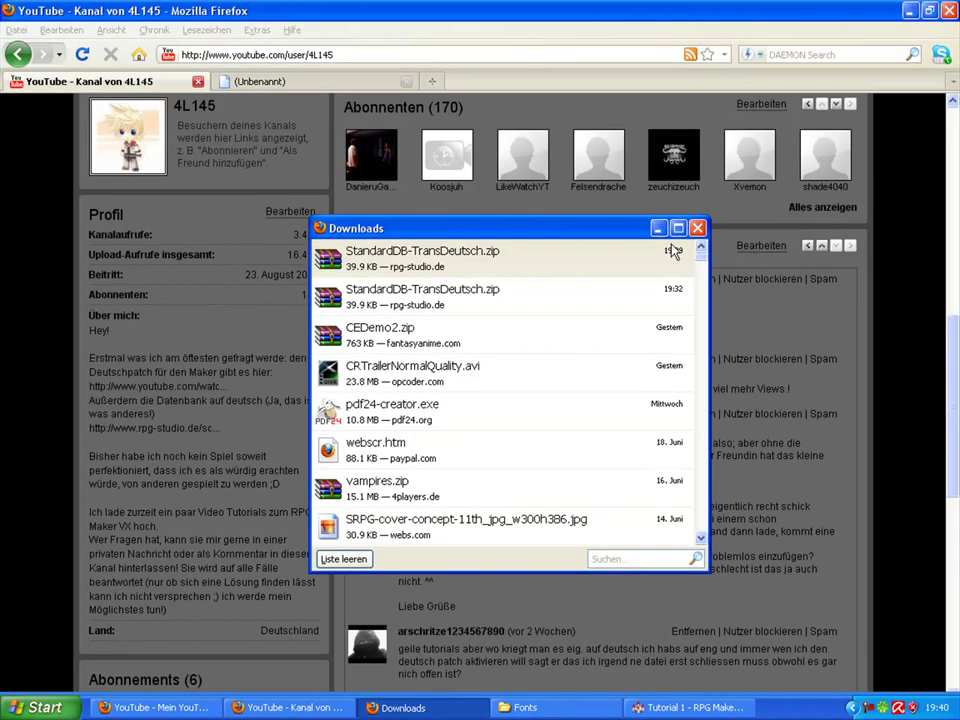
{"action": "left_click", "coordinate": [697, 228]}
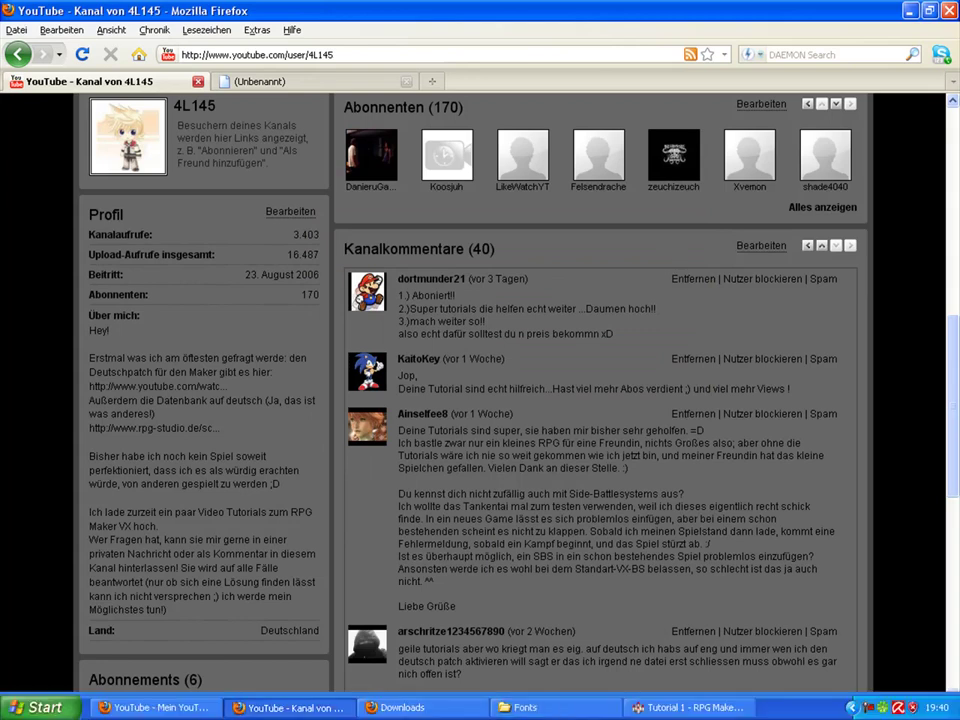
{"action": "left_click", "coordinate": [340, 707]}
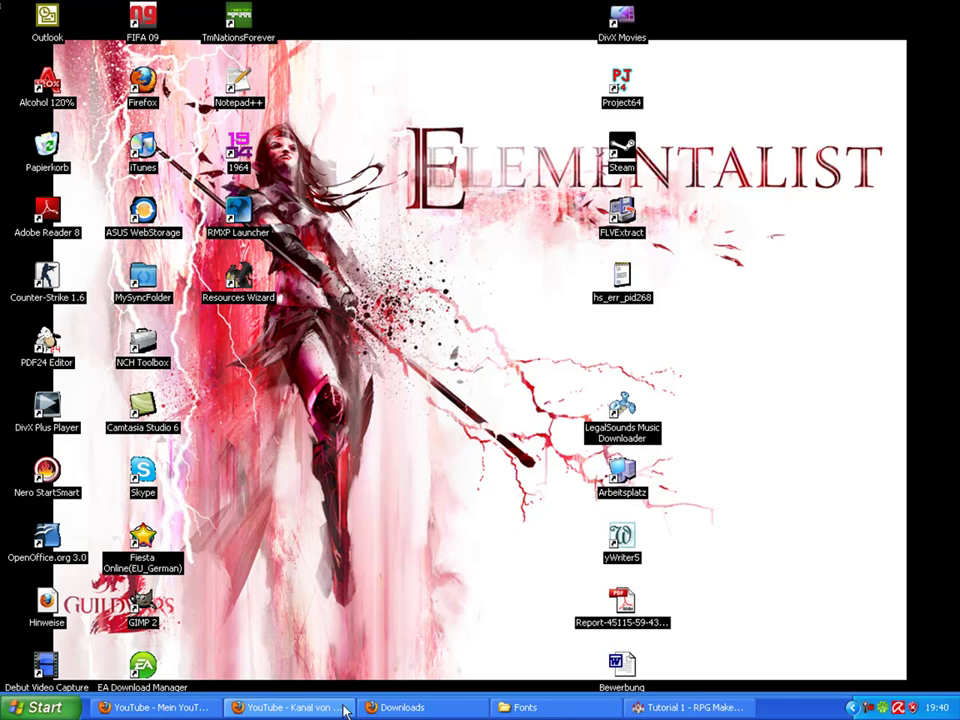
- Try a screen resolution of 1280 x 800 pixels in the display properties and cancel the dialog
{"action": "right_click", "coordinate": [391, 476]}
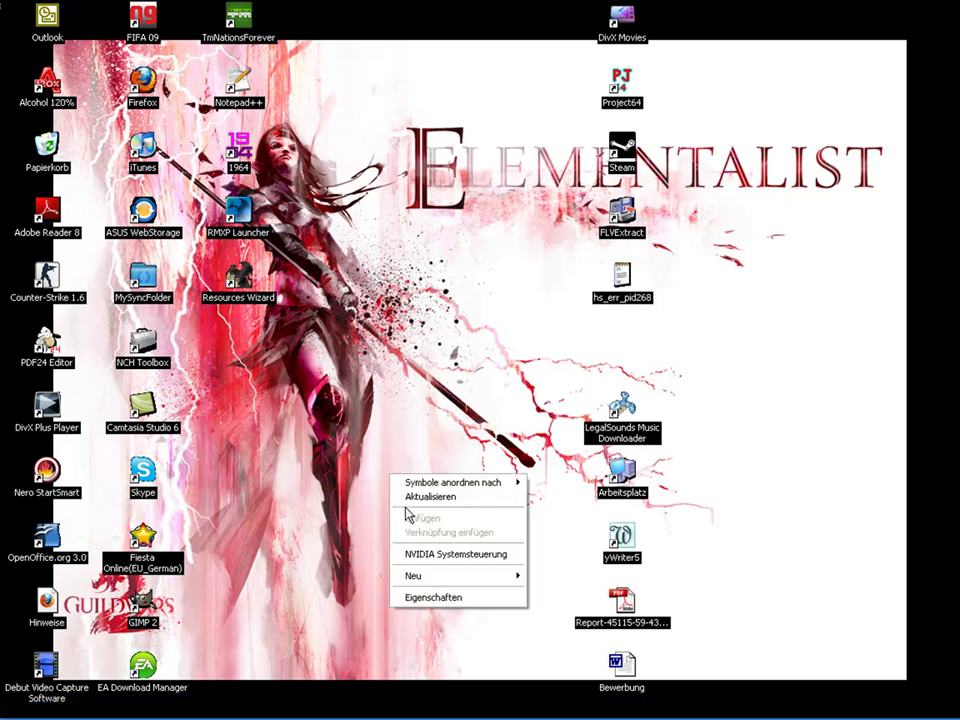
{"action": "left_click", "coordinate": [464, 598]}
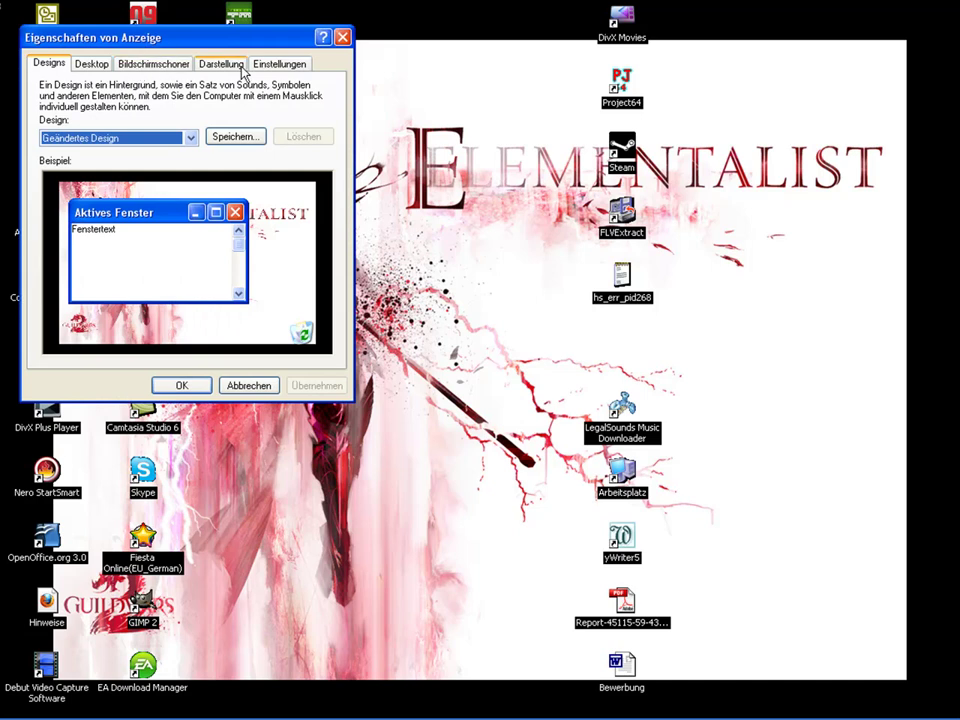
{"action": "left_click", "coordinate": [280, 64]}
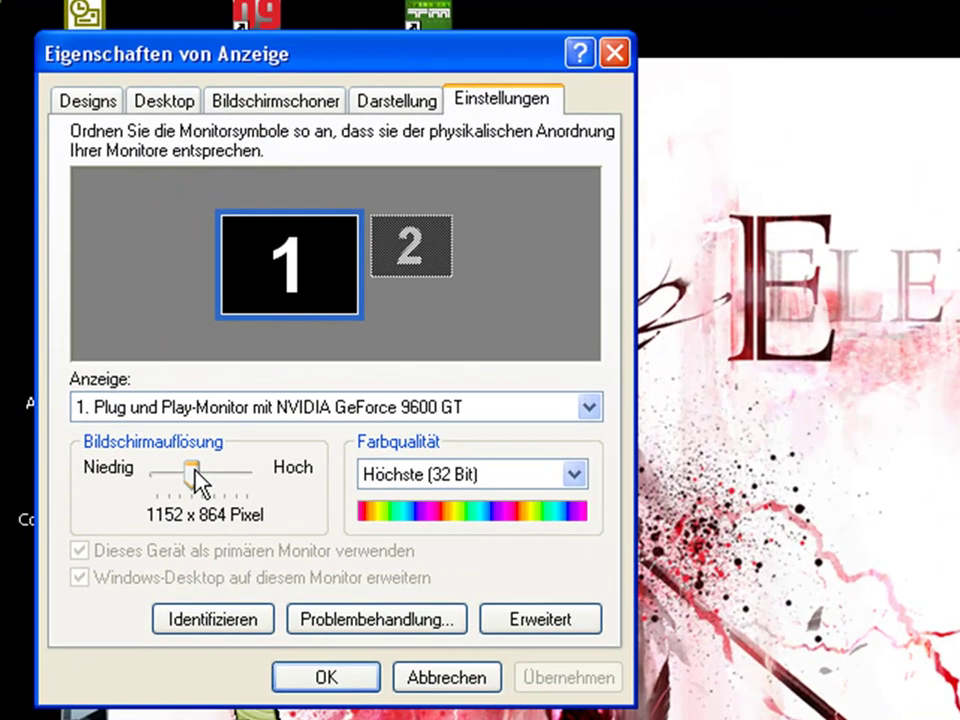
{"action": "left_click_drag", "start_coordinate": [197, 471], "coordinate": [225, 467]}
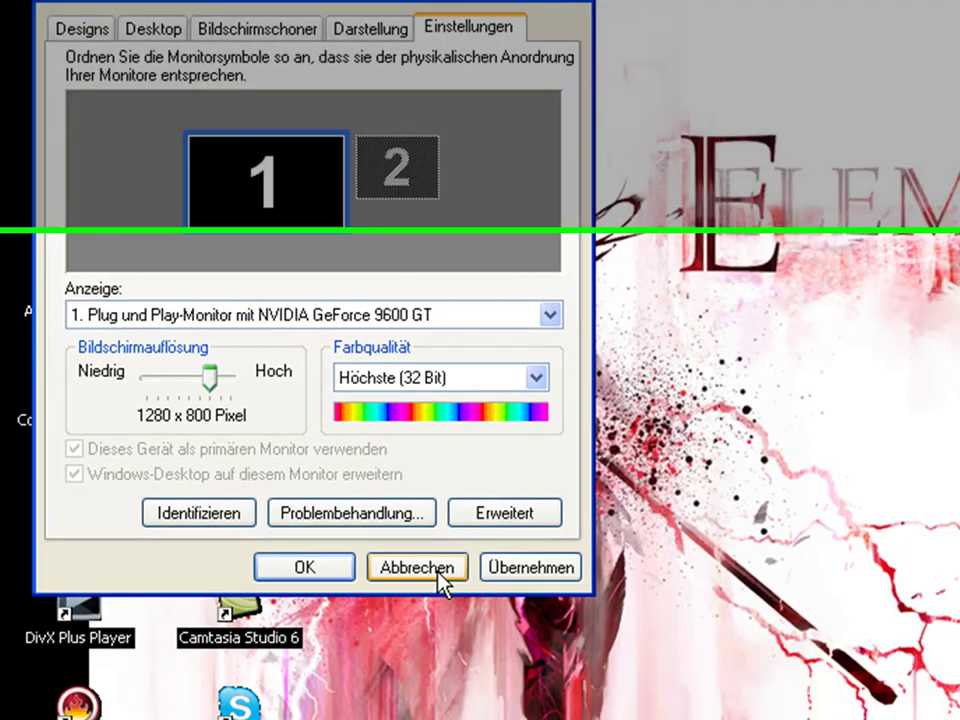
{"action": "left_click", "coordinate": [462, 680]}
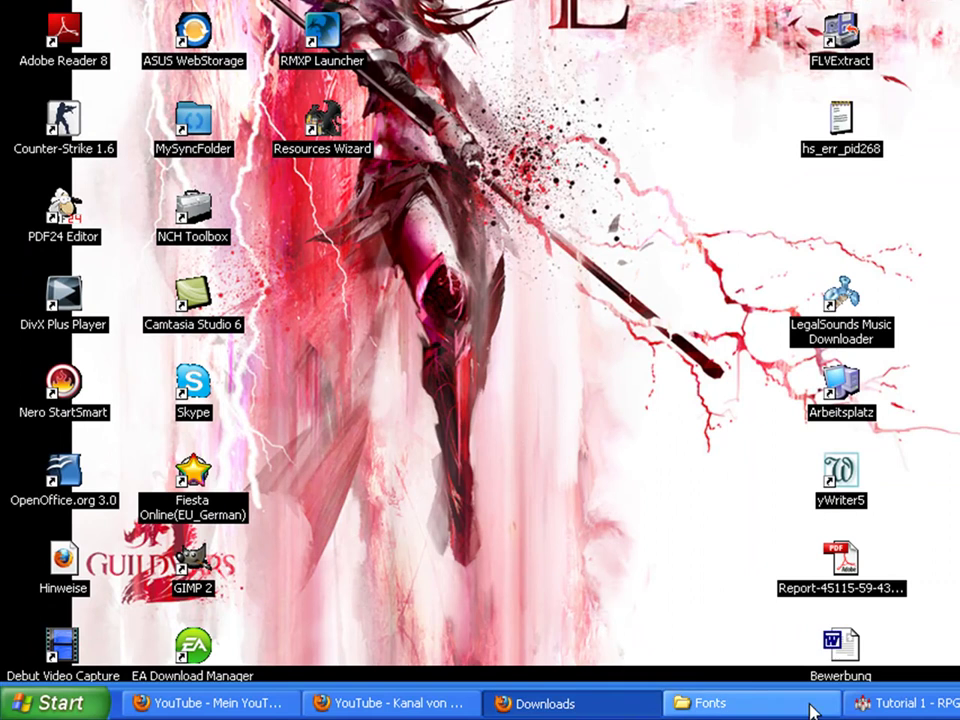
- In RPG Maker VX, try entering a backslash in the message text of a new event on the Licht und Schatten map, and cancel the event
{"action": "left_click", "coordinate": [757, 716]}
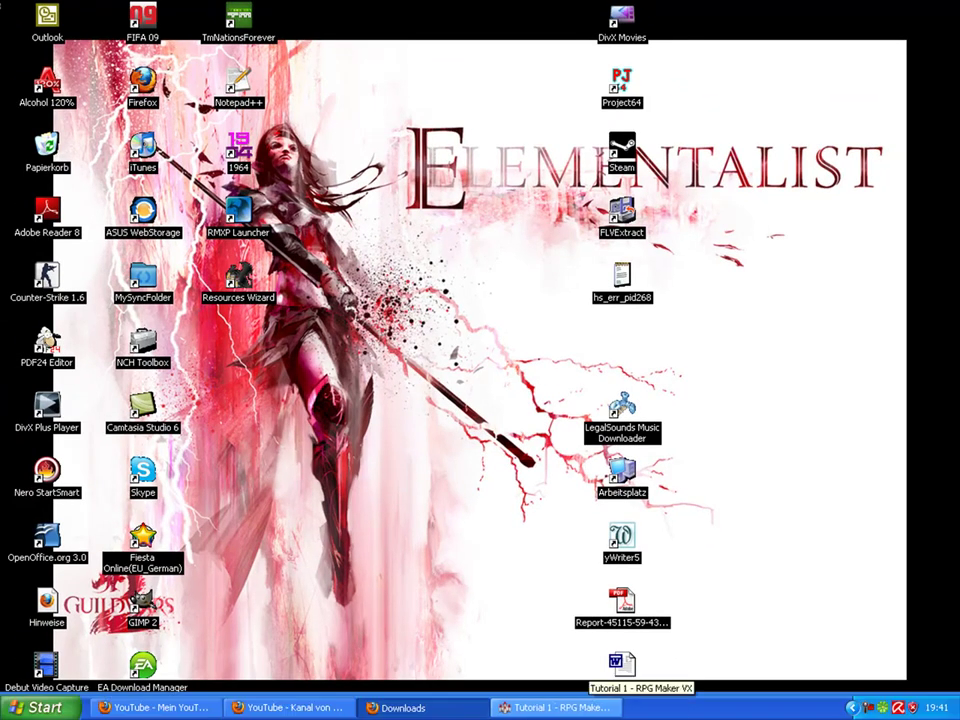
{"action": "left_click", "coordinate": [580, 707]}
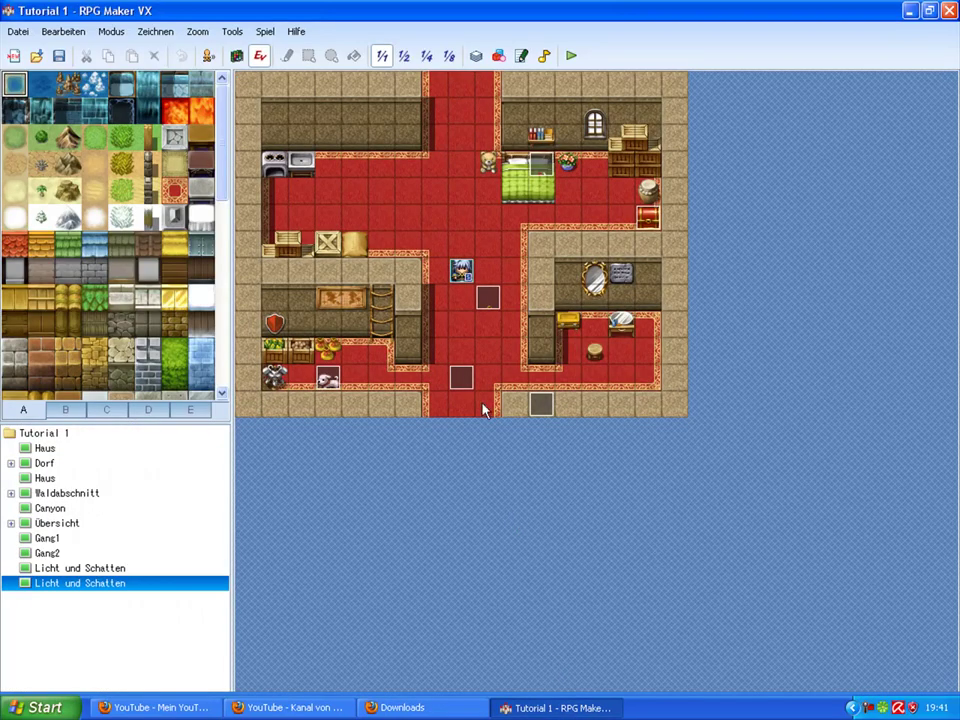
{"action": "double_click", "coordinate": [489, 321]}
{"action": "double_click", "coordinate": [465, 242]}
{"action": "left_click", "coordinate": [512, 250]}
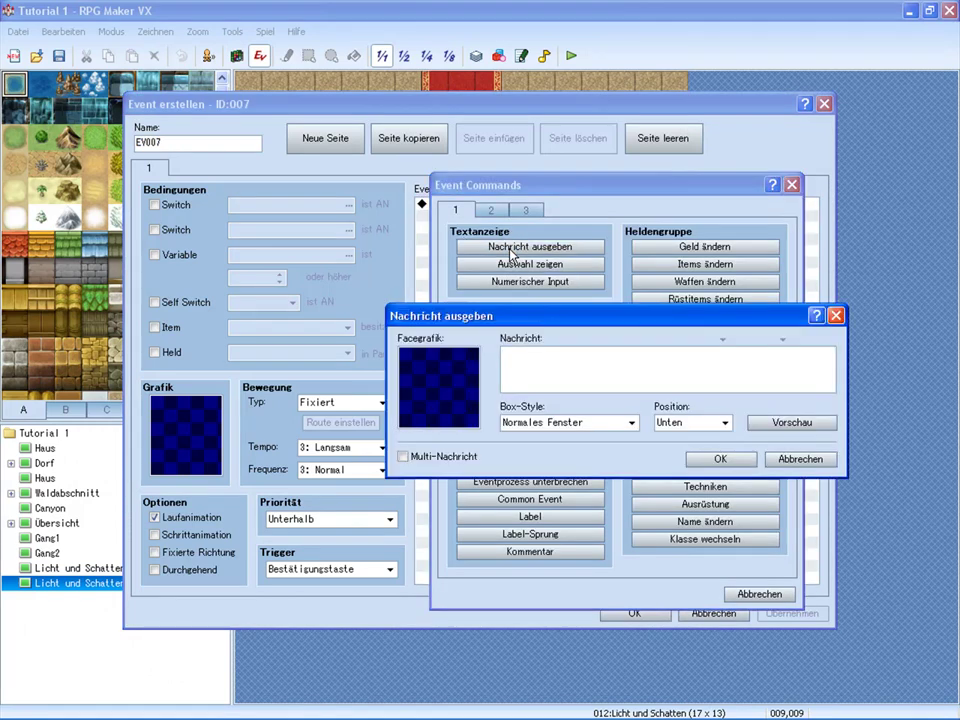
{"action": "type", "text": "?"}
{"action": "key", "text": "BackSpace"}
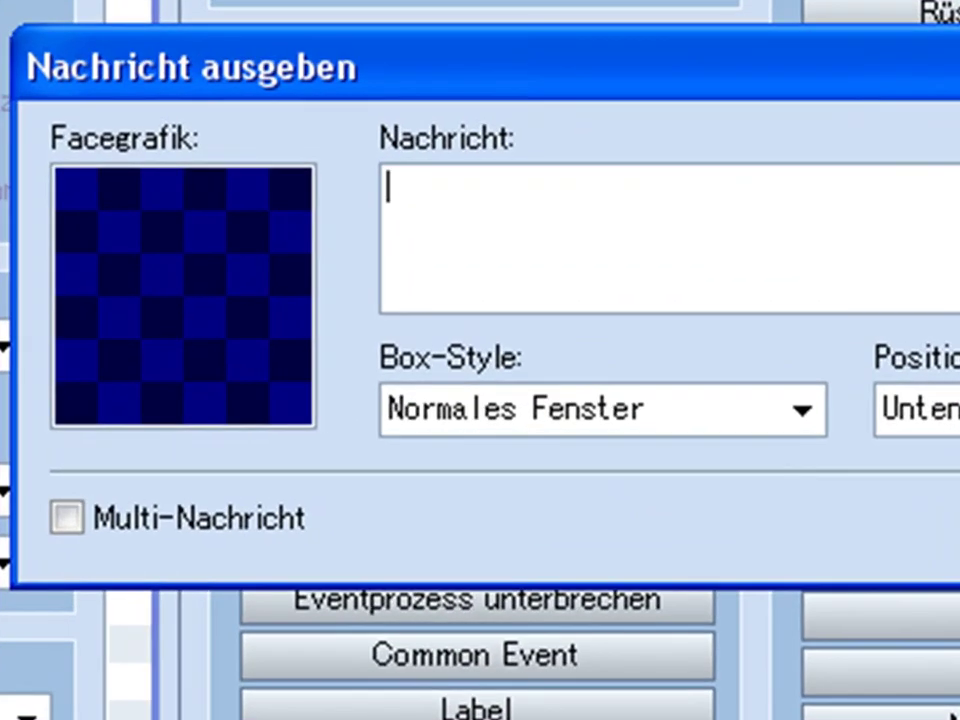
{"action": "type", "text": "\\"}
{"action": "key", "text": "shift+Left"}
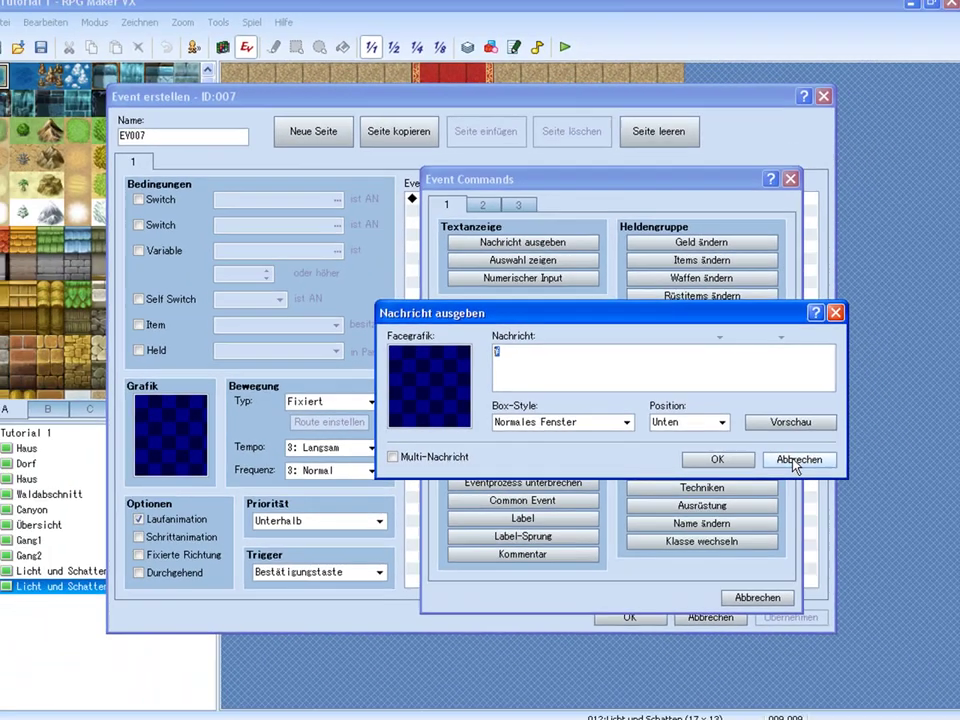
{"action": "left_click", "coordinate": [775, 474]}
{"action": "left_click", "coordinate": [740, 594]}
{"action": "left_click", "coordinate": [720, 614]}
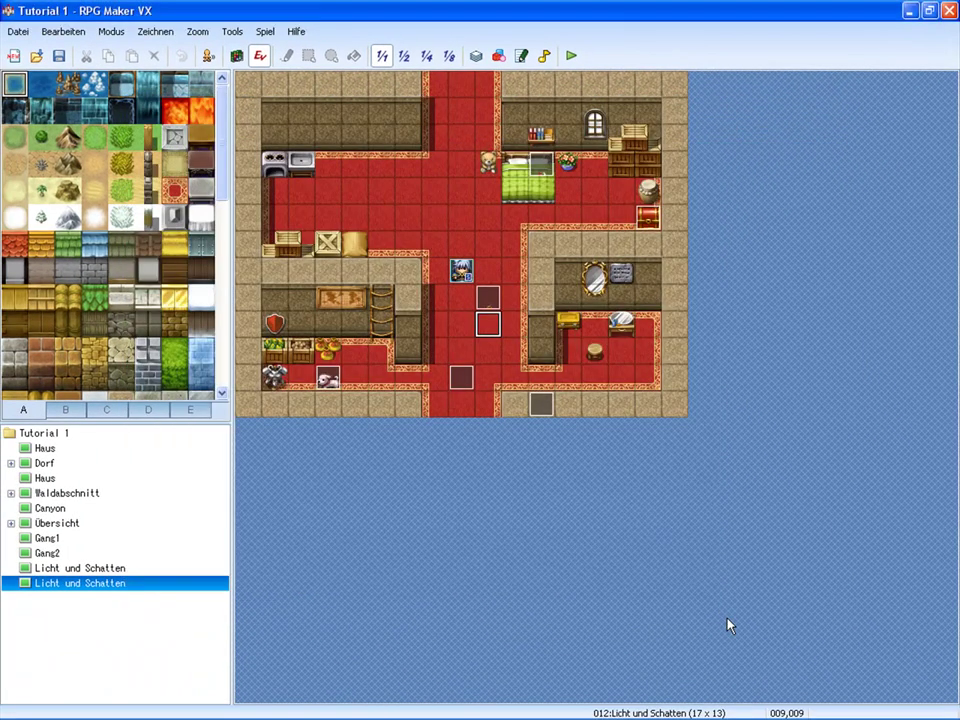
- Switch to the browser and load the Google home page in the blank tab
{"action": "mouse_move", "coordinate": [640, 710]}
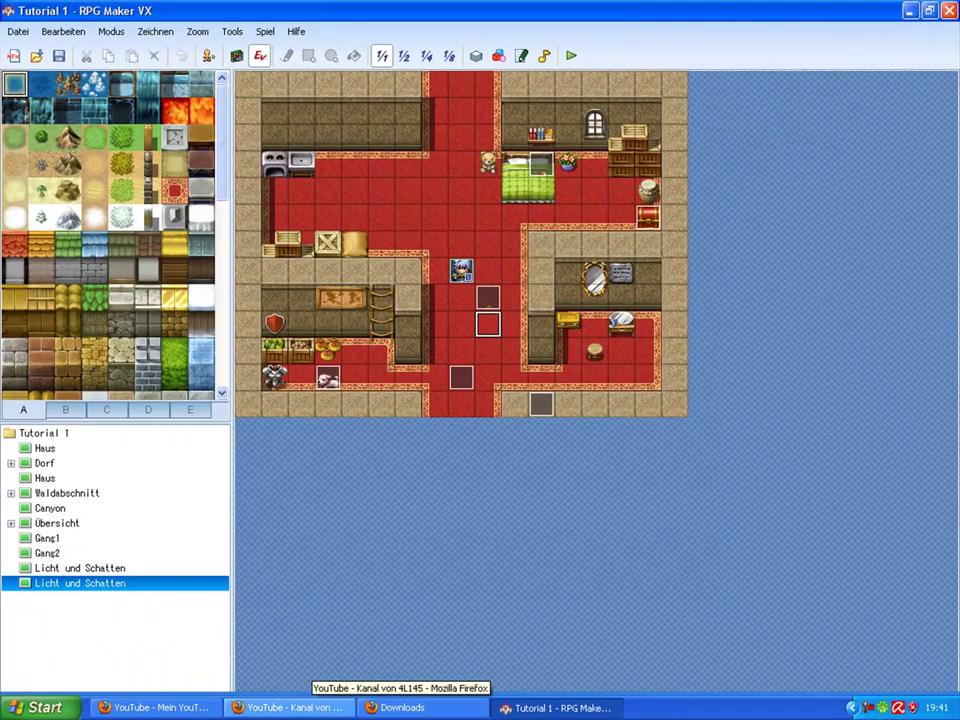
{"action": "left_click", "coordinate": [290, 707]}
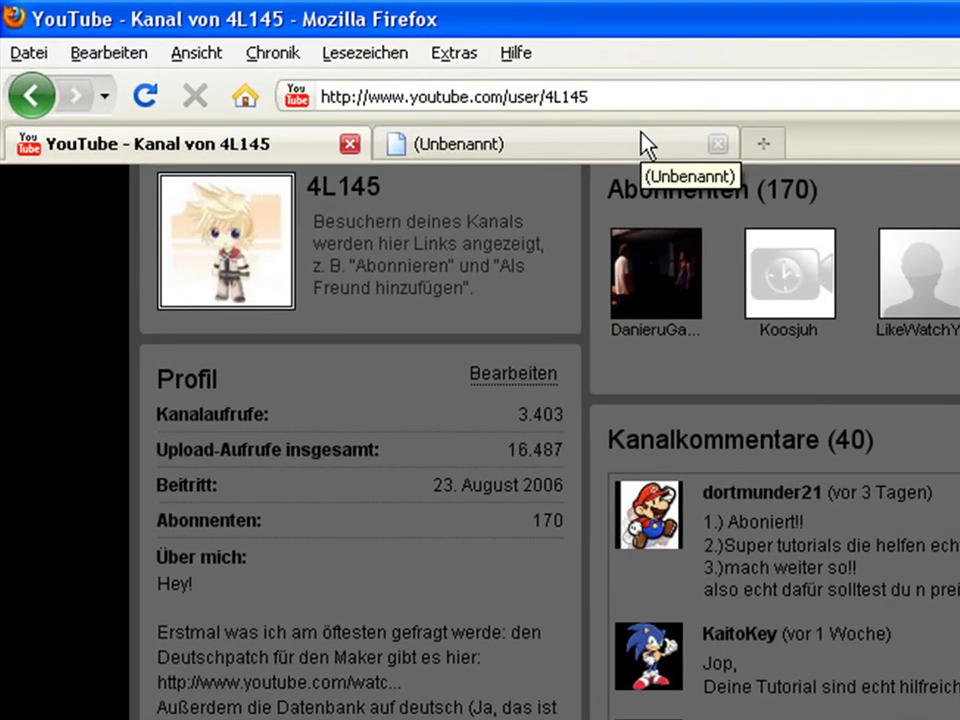
{"action": "left_click", "coordinate": [640, 146]}
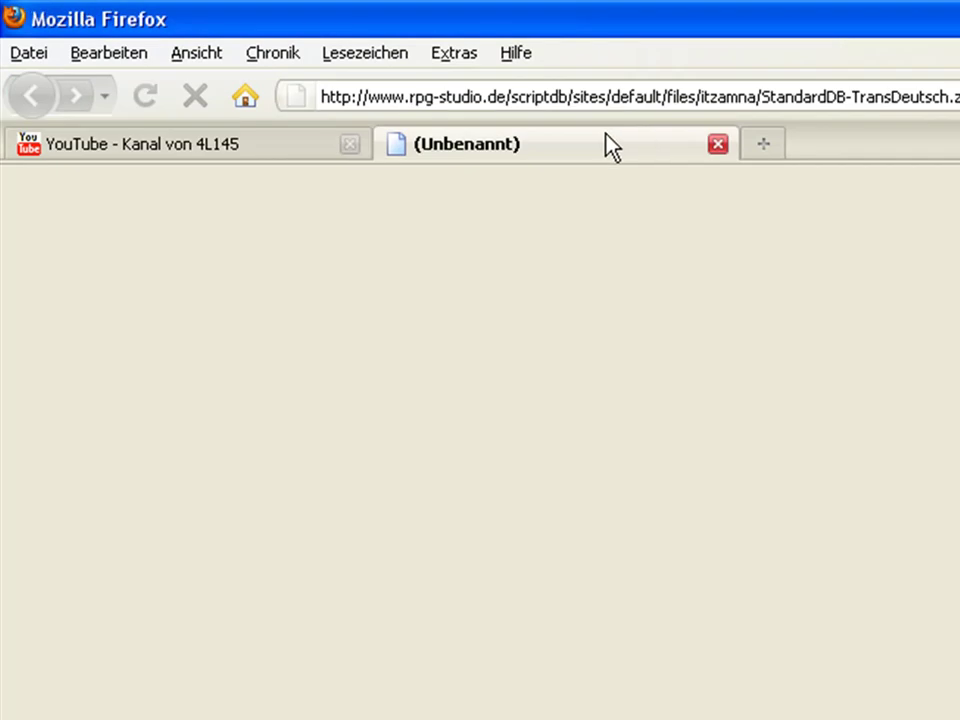
{"action": "left_click", "coordinate": [245, 97]}
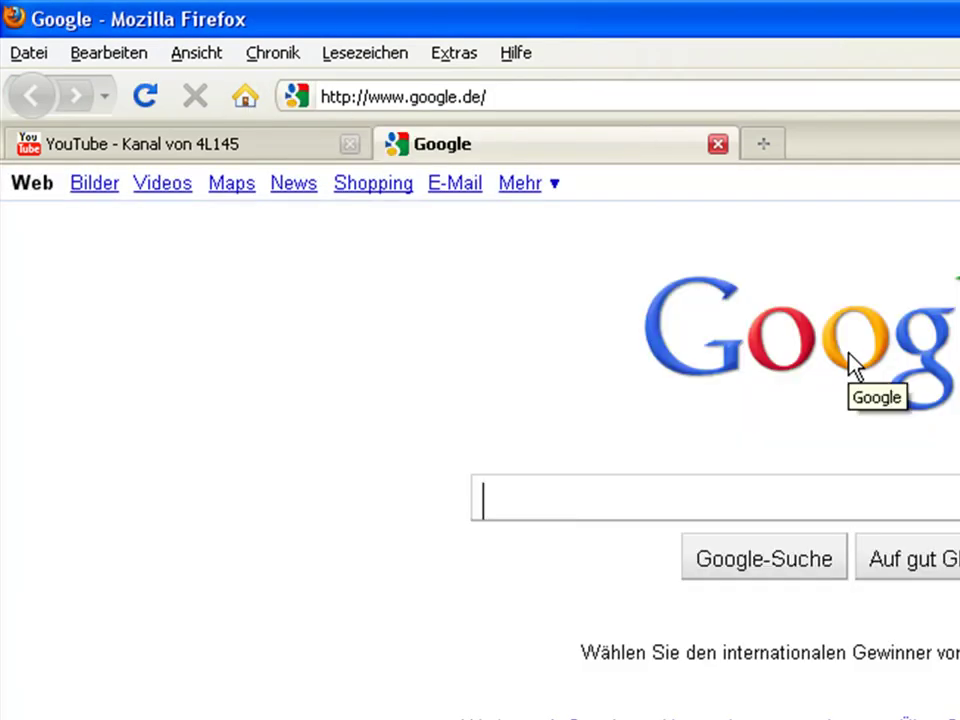
- Search Google for "Chara RPG Maker 2000"
{"action": "type", "text": "Chara RPG Make"}
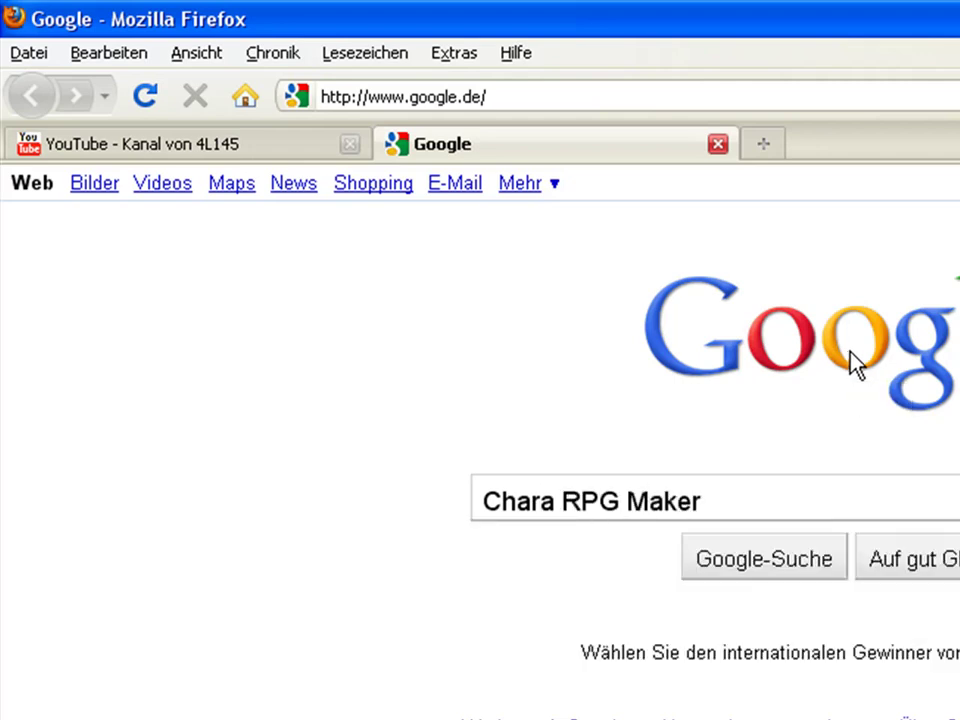
{"action": "type", "text": "r"}
{"action": "key", "text": "Return"}
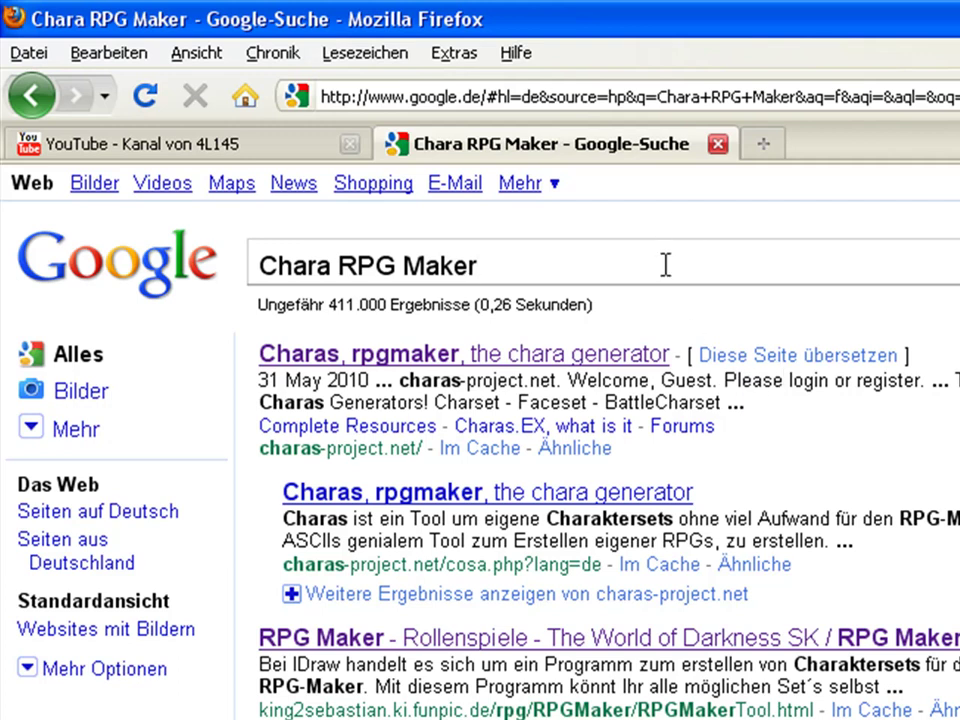
{"action": "type", "text": "200"}
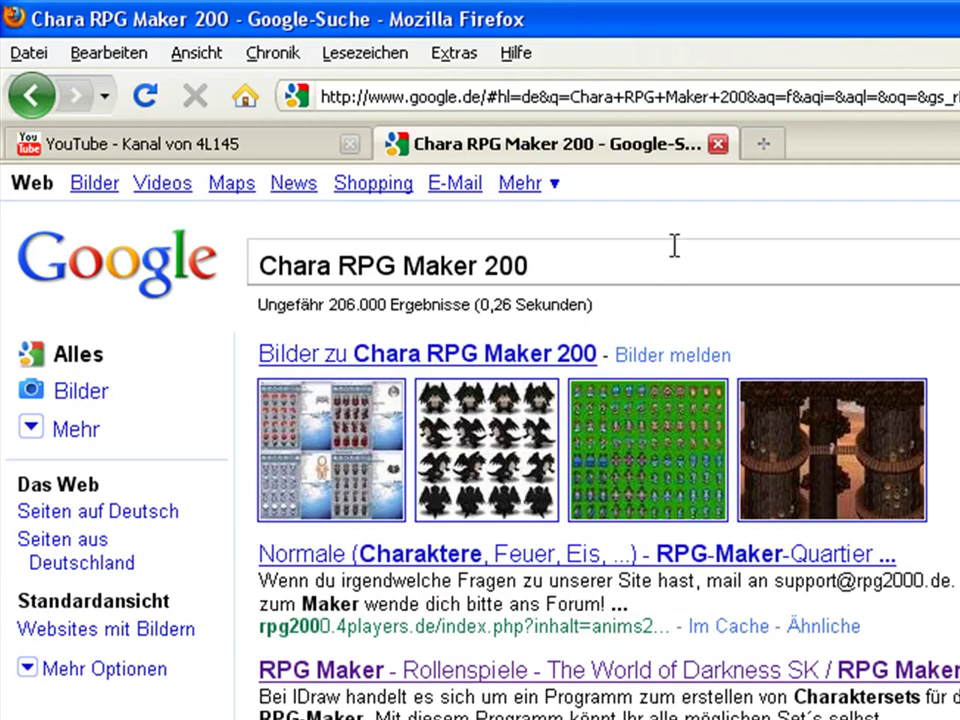
{"action": "type", "text": "0"}
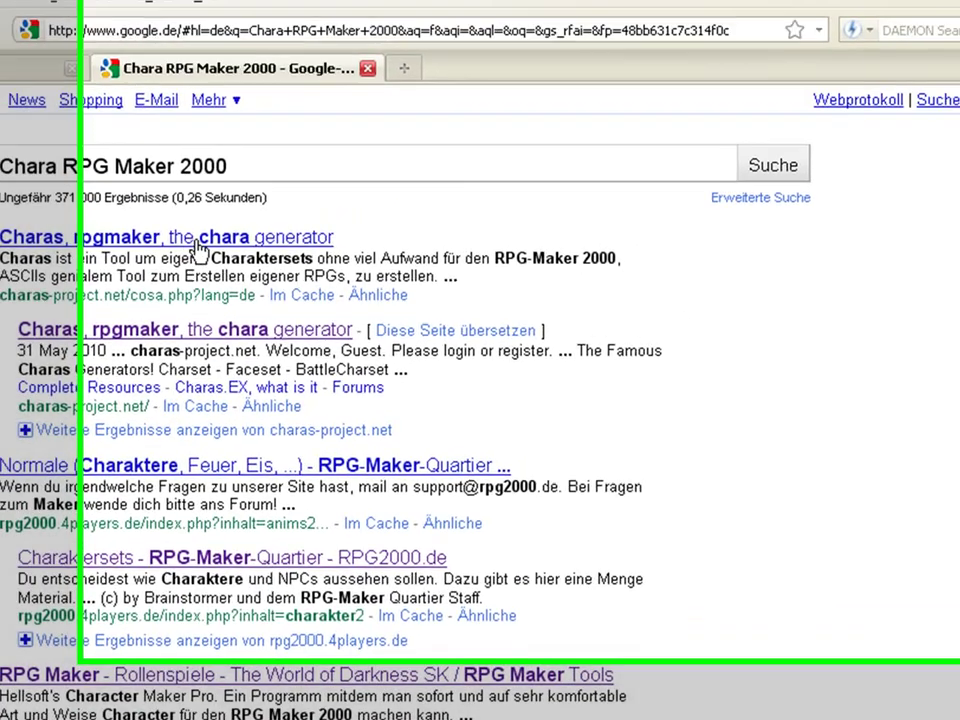
- Open the German Charas page from the search results in a new tab and go to its Charset generator
{"action": "right_click", "coordinate": [373, 141]}
{"action": "left_click", "coordinate": [171, 324]}
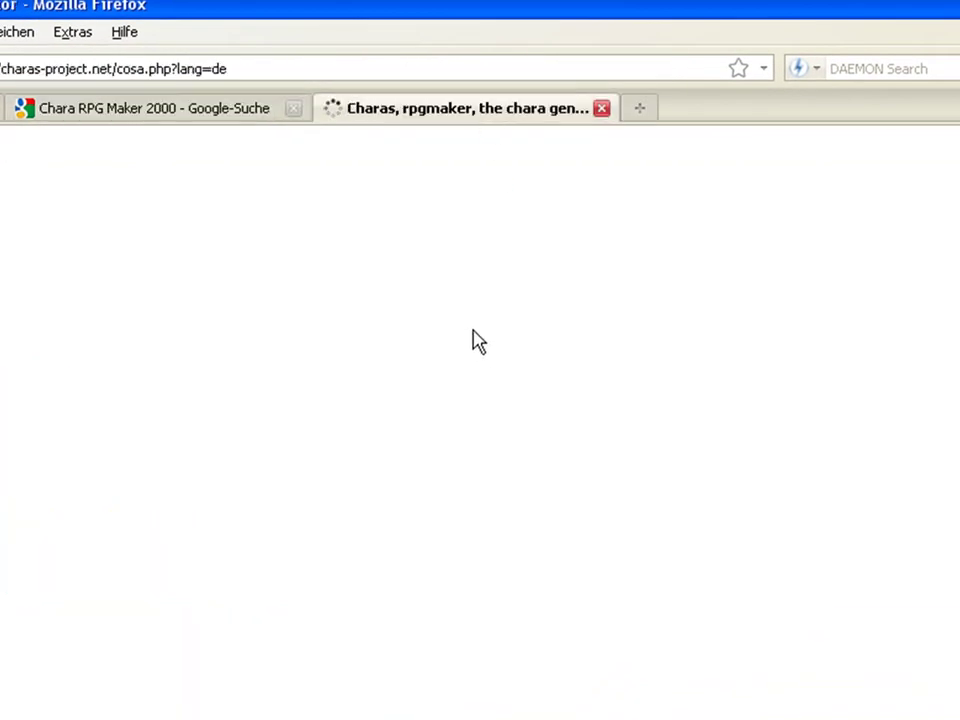
{"action": "scroll", "coordinate": [480, 399], "scroll_direction": "down", "scroll_amount": 5}
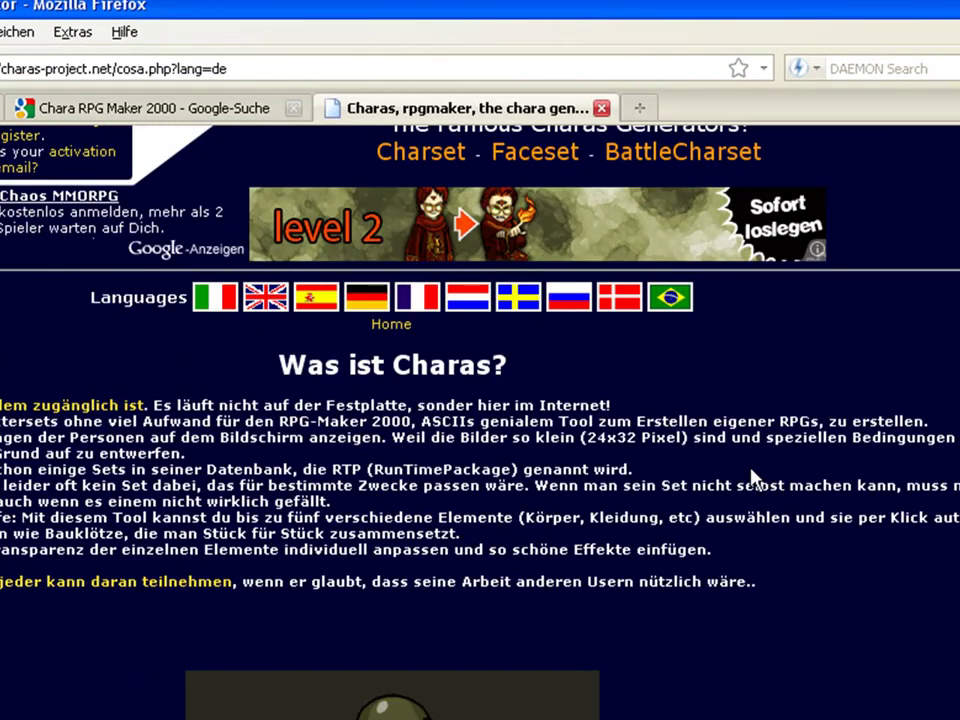
{"action": "scroll", "coordinate": [784, 485], "scroll_direction": "up", "scroll_amount": 5}
{"action": "left_click", "coordinate": [658, 281]}
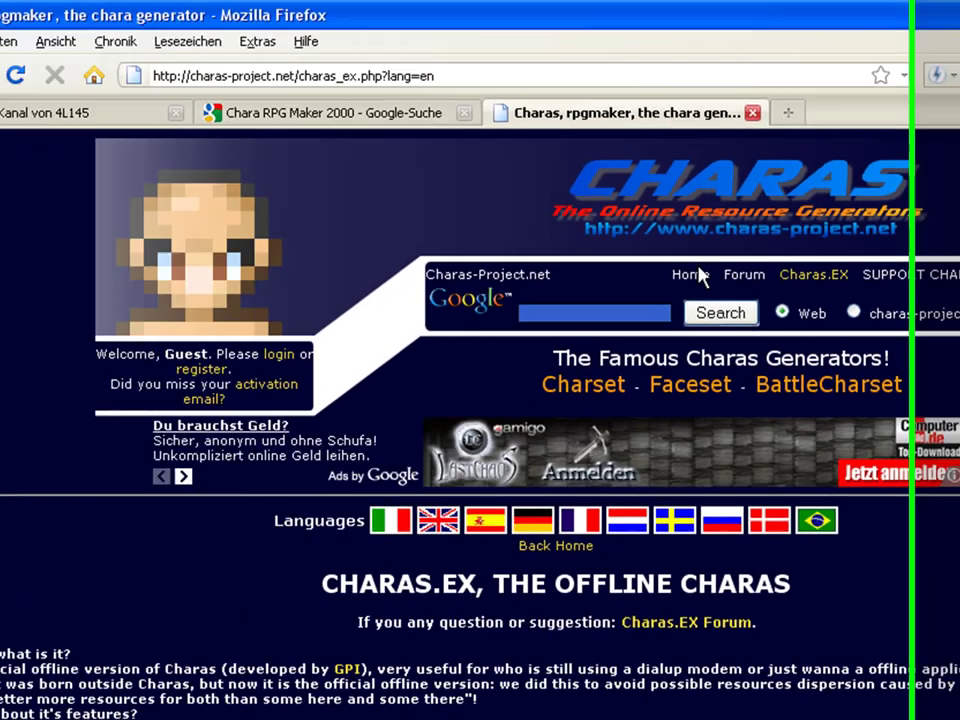
{"action": "left_click", "coordinate": [500, 415]}
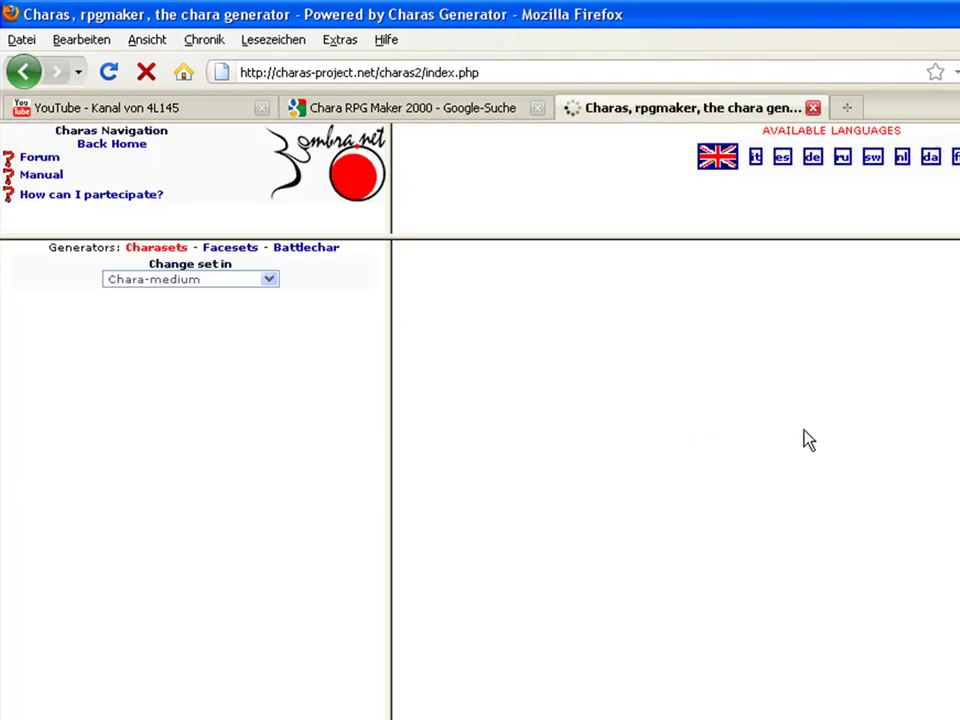
- Build a charset from the white variant of the body with ID 14014, look through the other bodies and close the generator tab
{"action": "left_click_drag", "start_coordinate": [380, 308], "coordinate": [288, 245]}
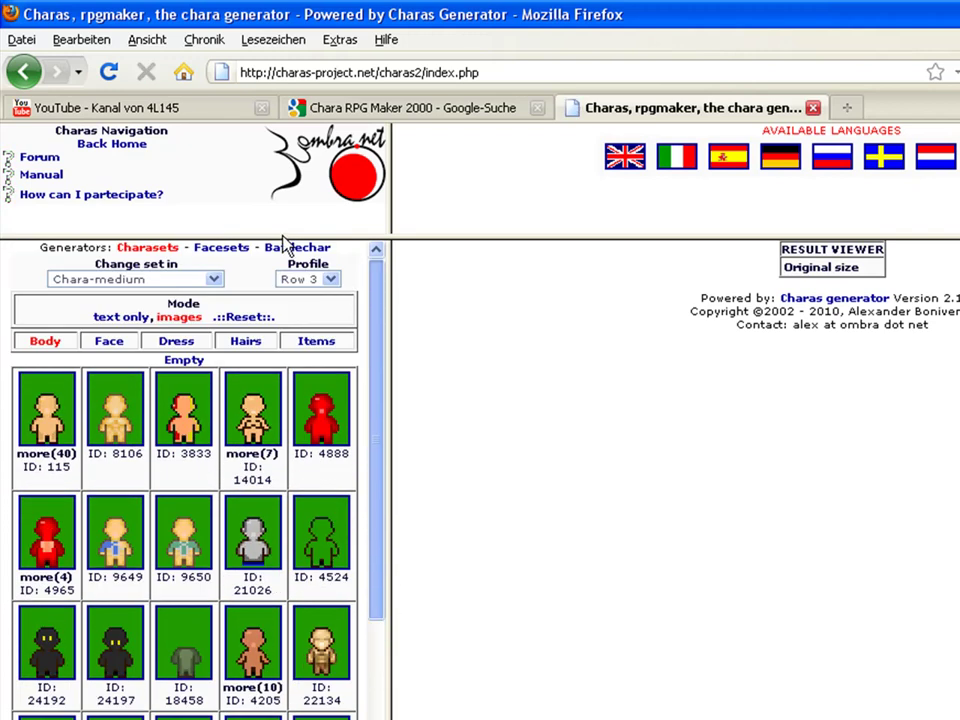
{"action": "left_click", "coordinate": [252, 410]}
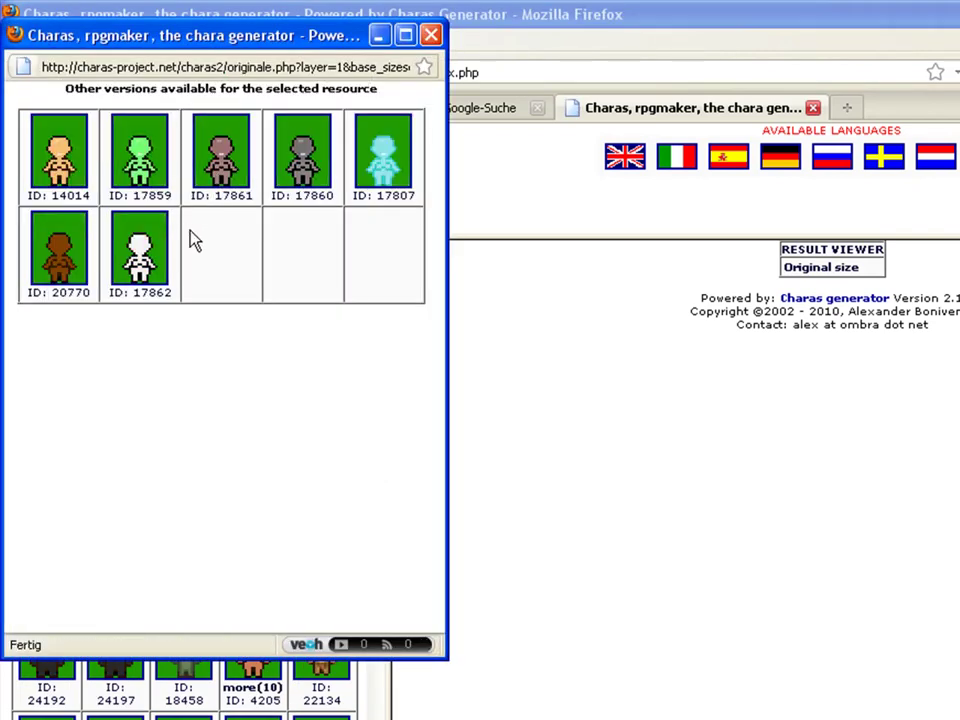
{"action": "key", "text": "ctrl+w"}
{"action": "left_click_drag", "start_coordinate": [379, 318], "coordinate": [422, 631]}
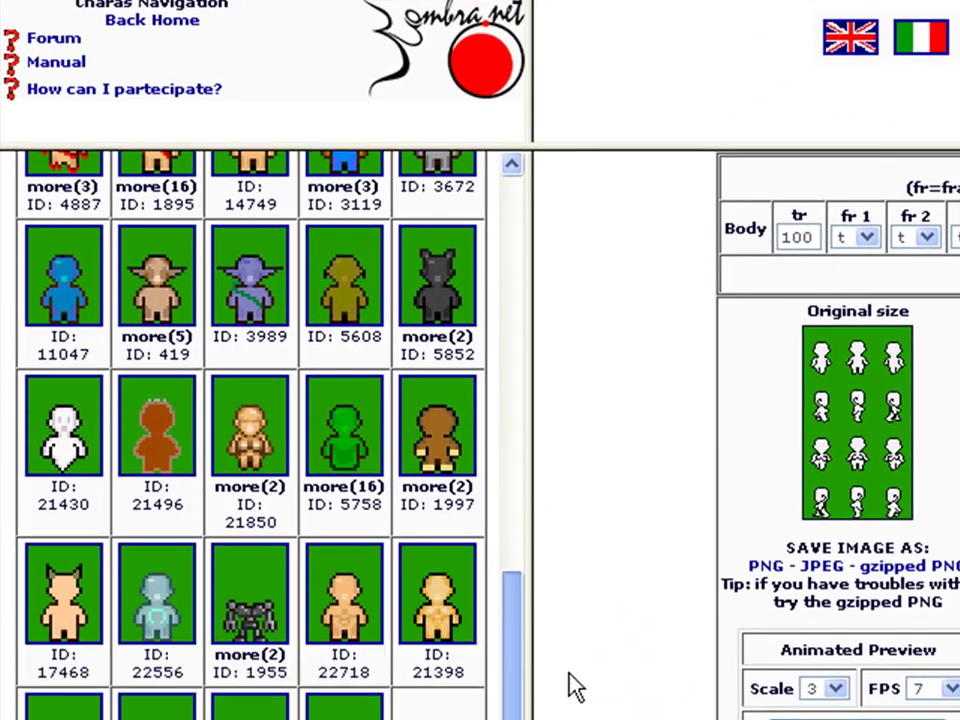
{"action": "left_click_drag", "start_coordinate": [512, 203], "coordinate": [514, 133]}
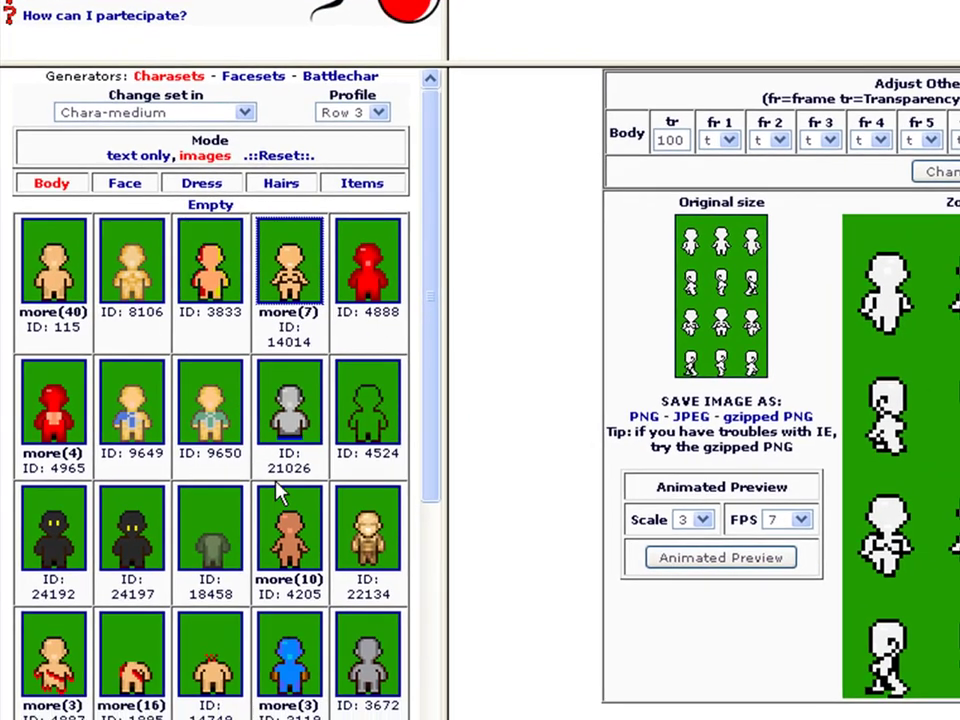
{"action": "left_click_drag", "start_coordinate": [422, 347], "coordinate": [399, 334]}
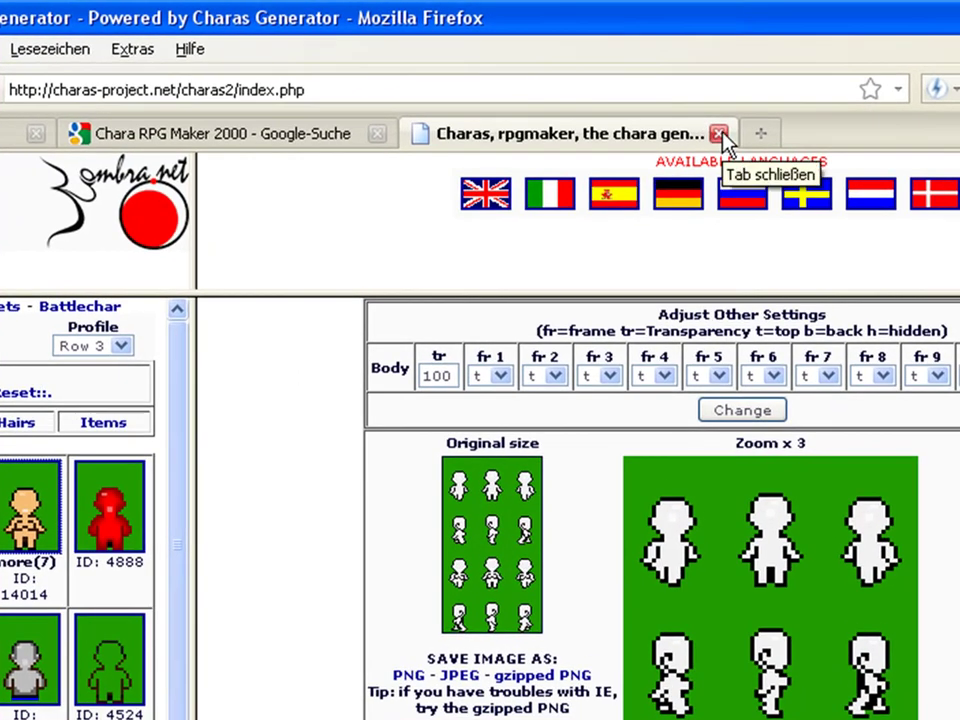
{"action": "left_click", "coordinate": [720, 134]}
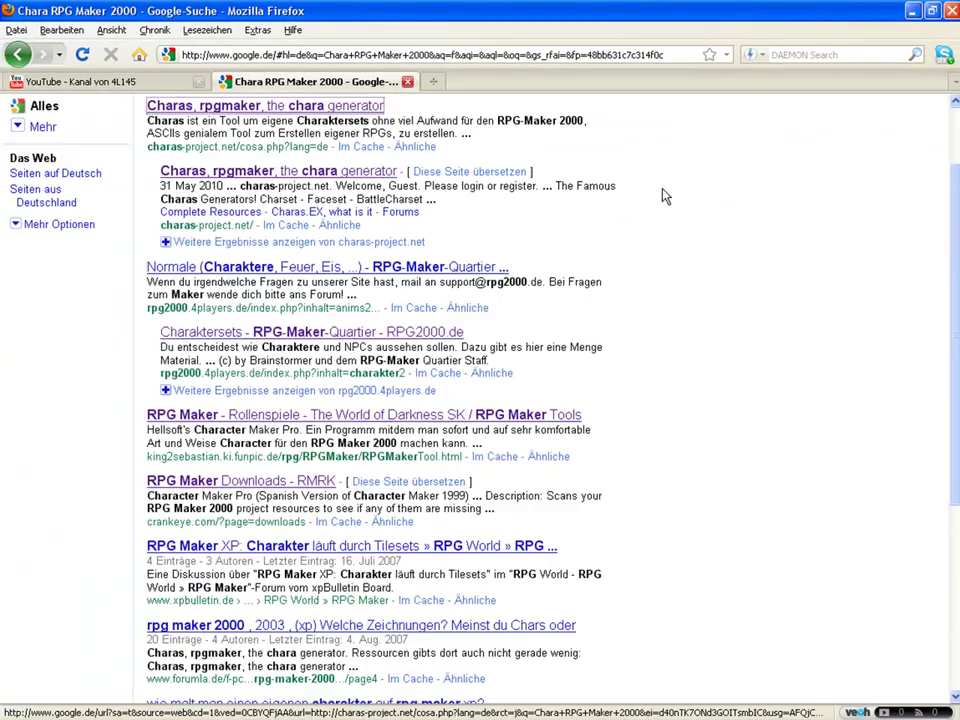
- Load the Famitsu chibi character maker in place of the search results and look over its hairstyles
{"action": "left_click", "coordinate": [308, 560]}
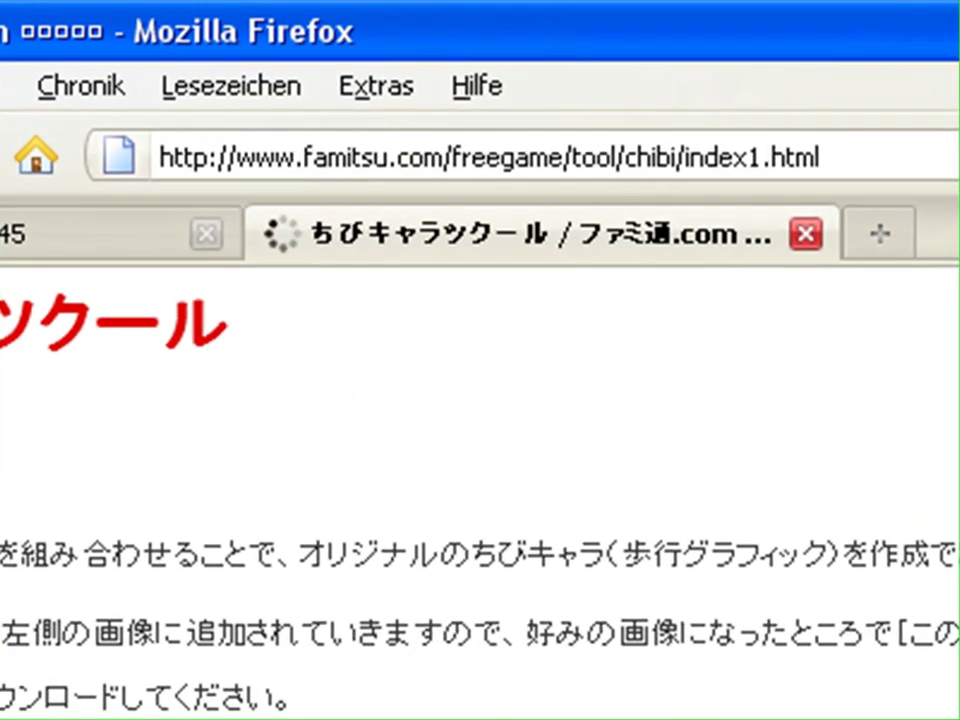
{"action": "scroll", "coordinate": [480, 490], "scroll_direction": "down", "scroll_amount": 5}
{"action": "scroll", "coordinate": [480, 490], "scroll_direction": "down", "scroll_amount": 3}
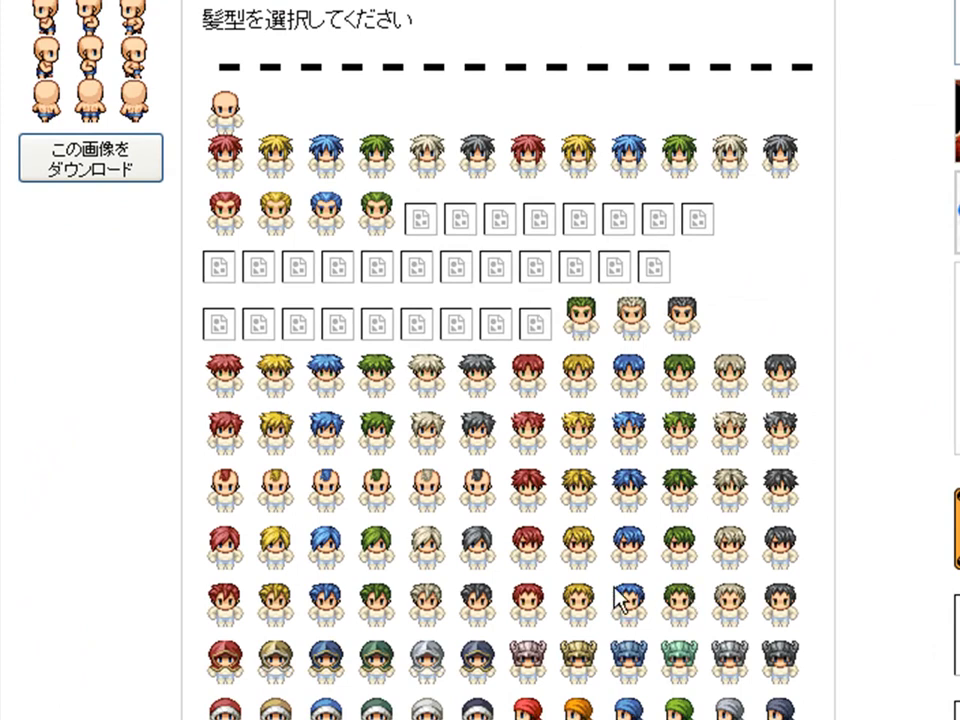
{"action": "scroll", "coordinate": [713, 425], "scroll_direction": "up", "scroll_amount": 3}
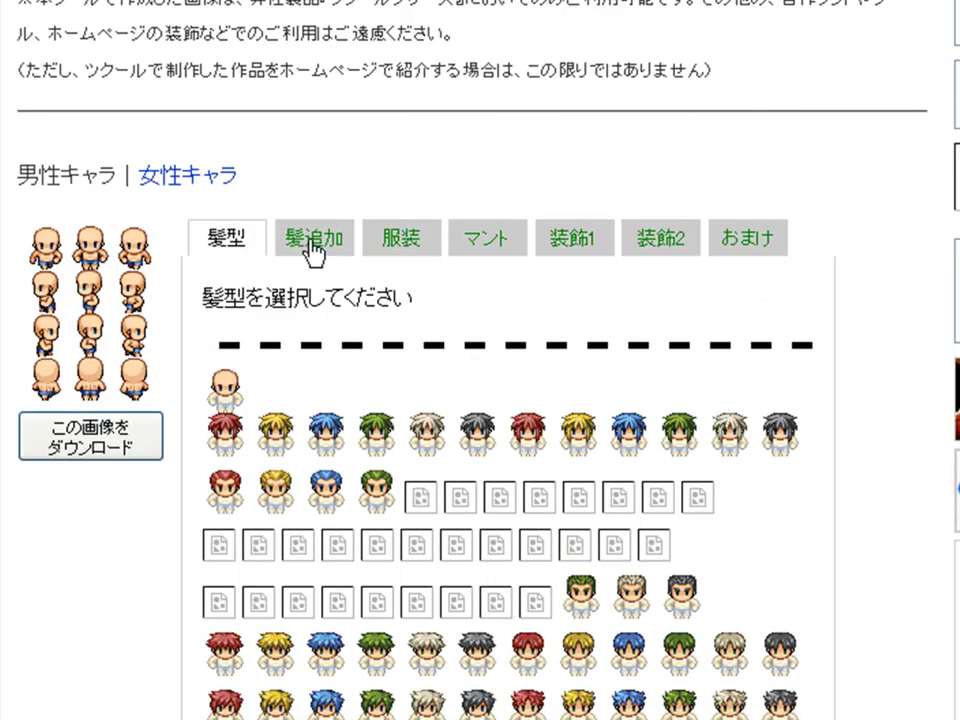
- Give the male chibi character blue hair and grey armour as its outfit
{"action": "scroll", "coordinate": [313, 250], "scroll_direction": "down", "scroll_amount": 3}
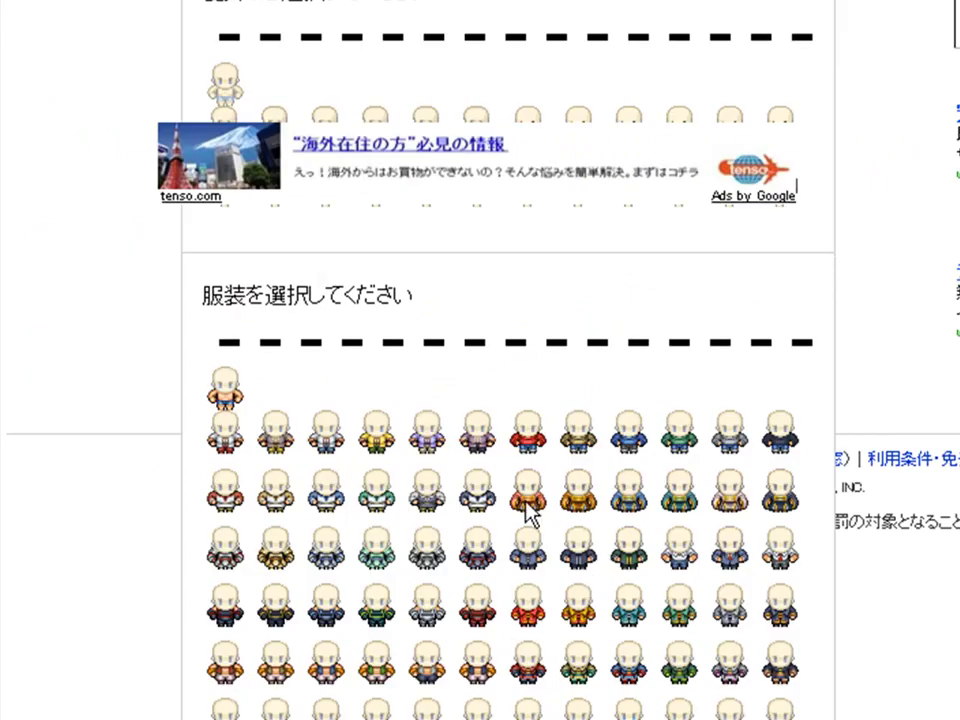
{"action": "scroll", "coordinate": [364, 312], "scroll_direction": "up", "scroll_amount": 1}
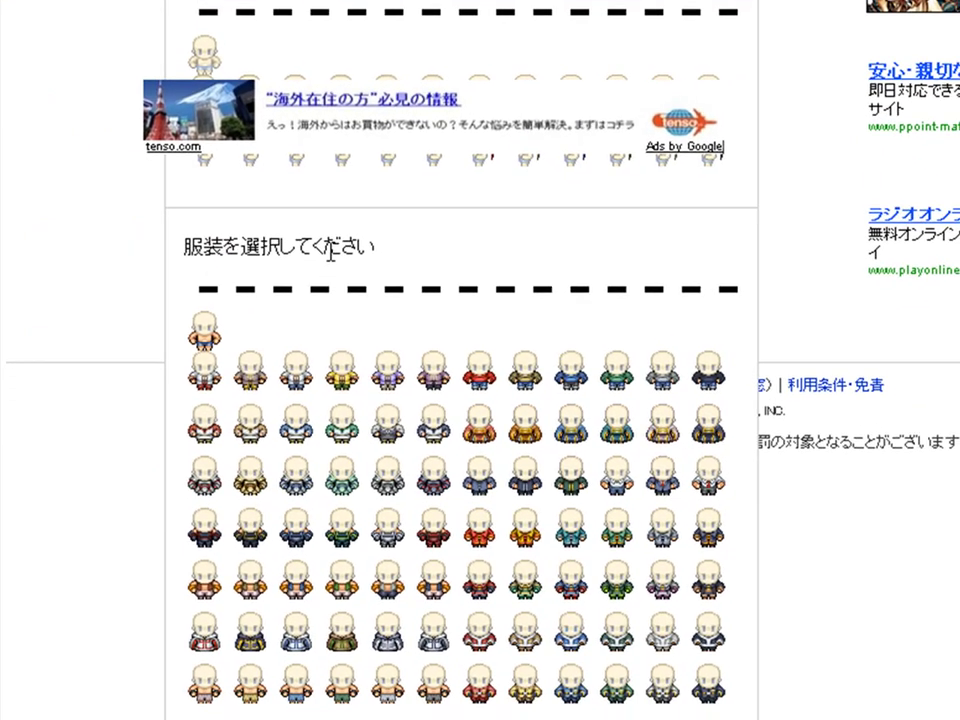
{"action": "scroll", "coordinate": [457, 573], "scroll_direction": "down", "scroll_amount": 10}
{"action": "scroll", "coordinate": [918, 397], "scroll_direction": "up", "scroll_amount": 5}
{"action": "left_click", "coordinate": [362, 278]}
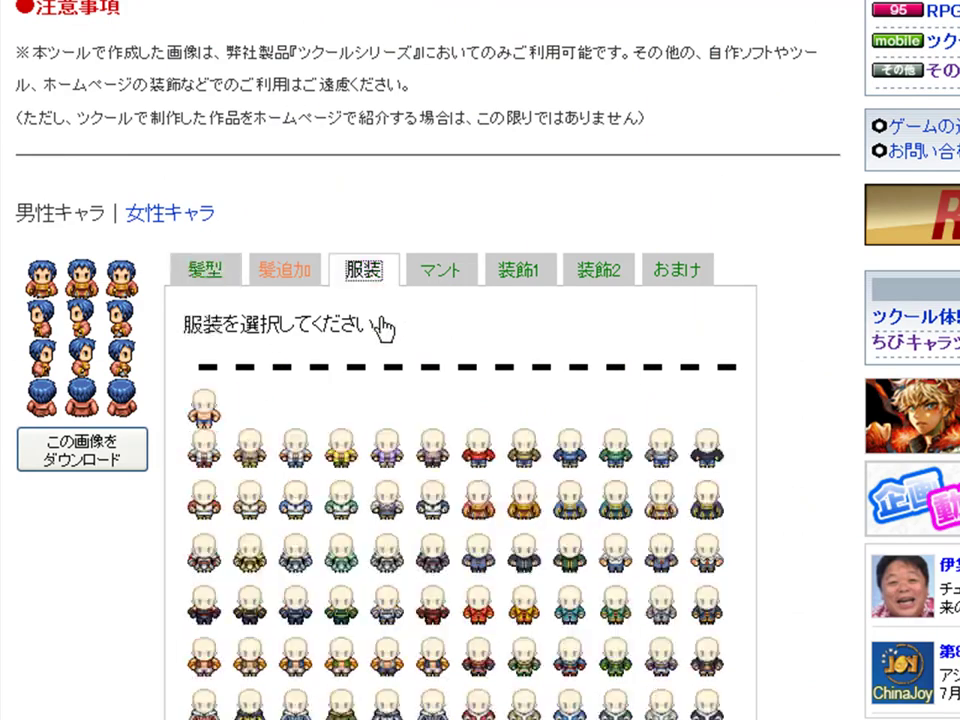
{"action": "left_click", "coordinate": [428, 549]}
- Add a white cape with gold shoulders, a dark neck guard and blue-lensed glasses to the chibi character
{"action": "left_click", "coordinate": [441, 277]}
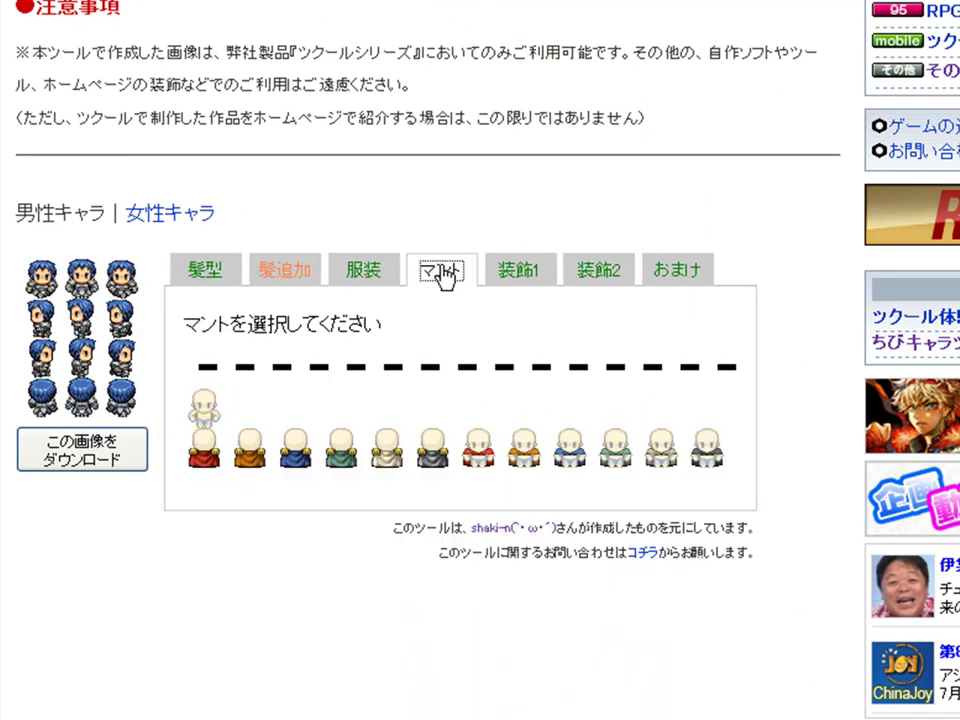
{"action": "left_click", "coordinate": [384, 450]}
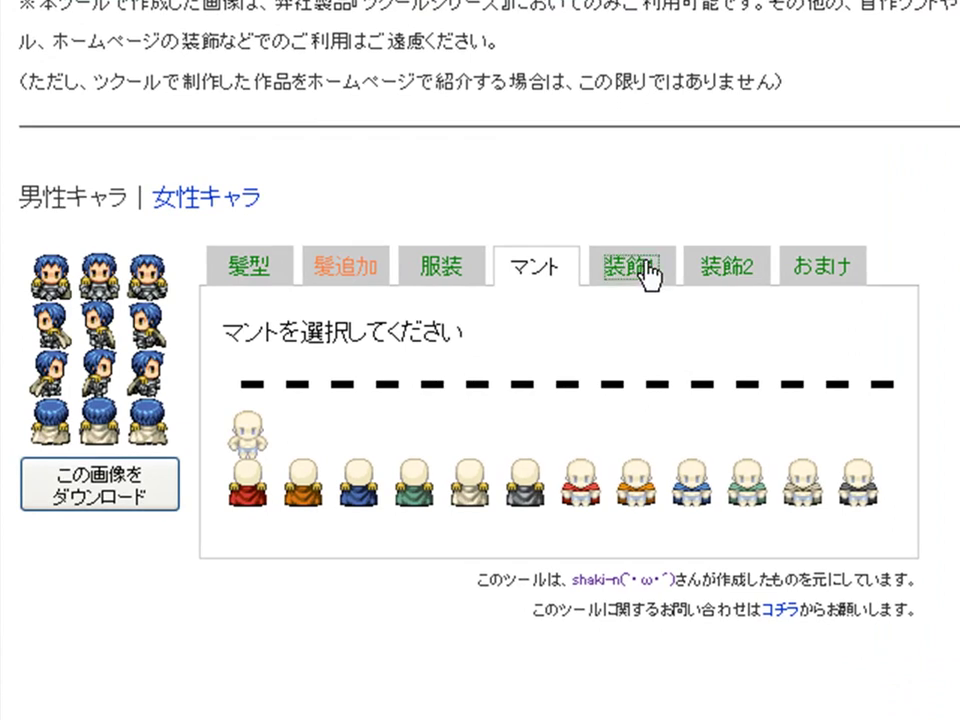
{"action": "left_click", "coordinate": [646, 270]}
{"action": "left_click", "coordinate": [538, 616]}
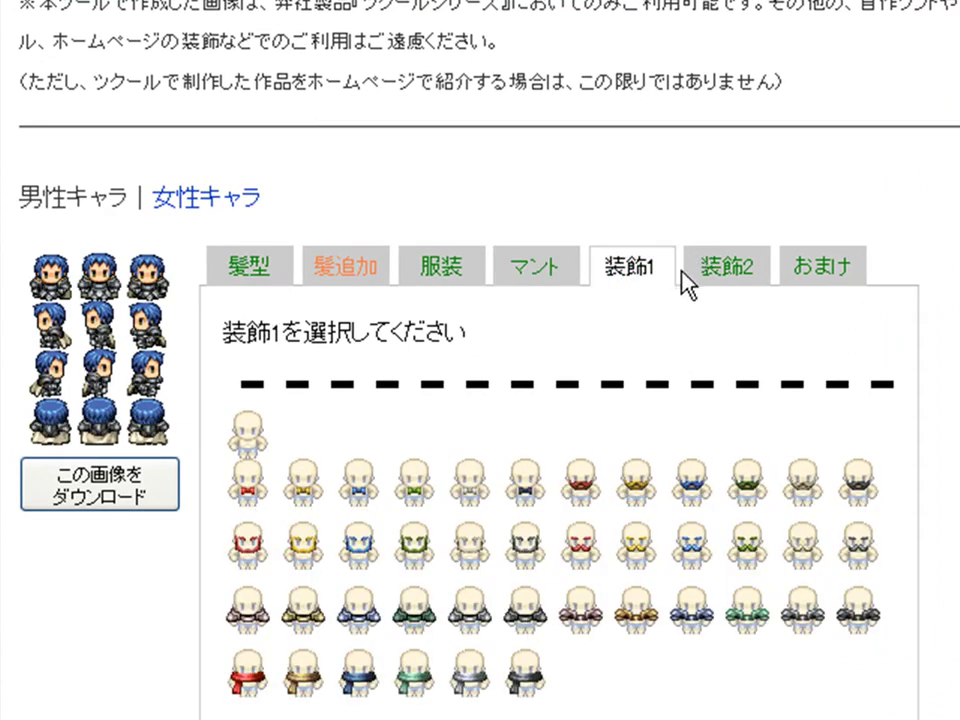
{"action": "left_click", "coordinate": [684, 272]}
{"action": "left_click", "coordinate": [537, 498]}
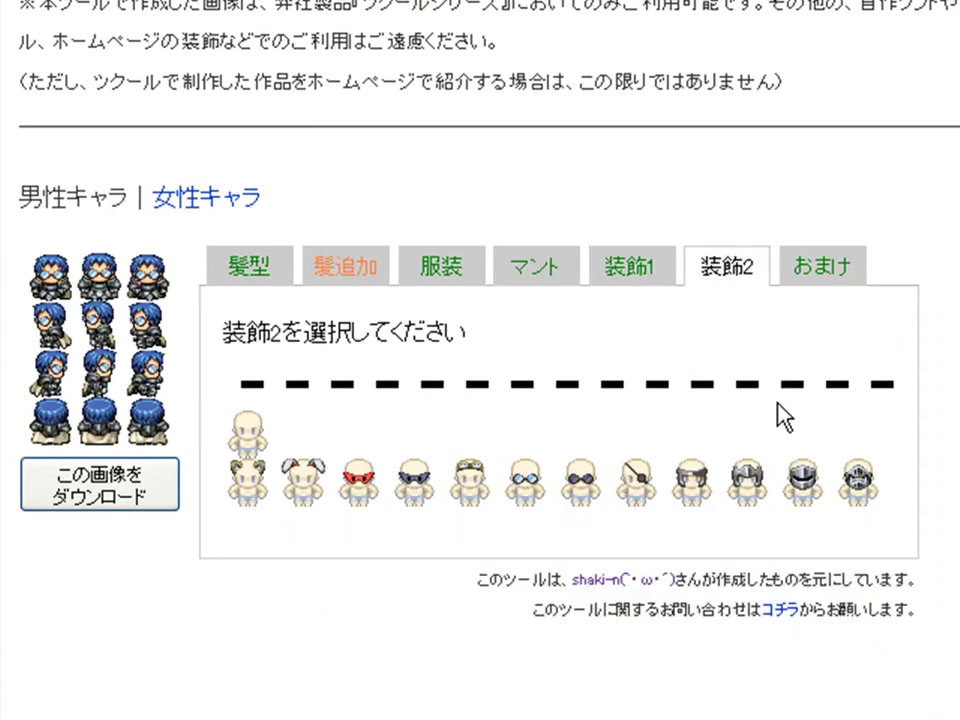
- View the extra wing parts, try downloading the character as image.png and cancel the download
{"action": "left_click", "coordinate": [812, 272]}
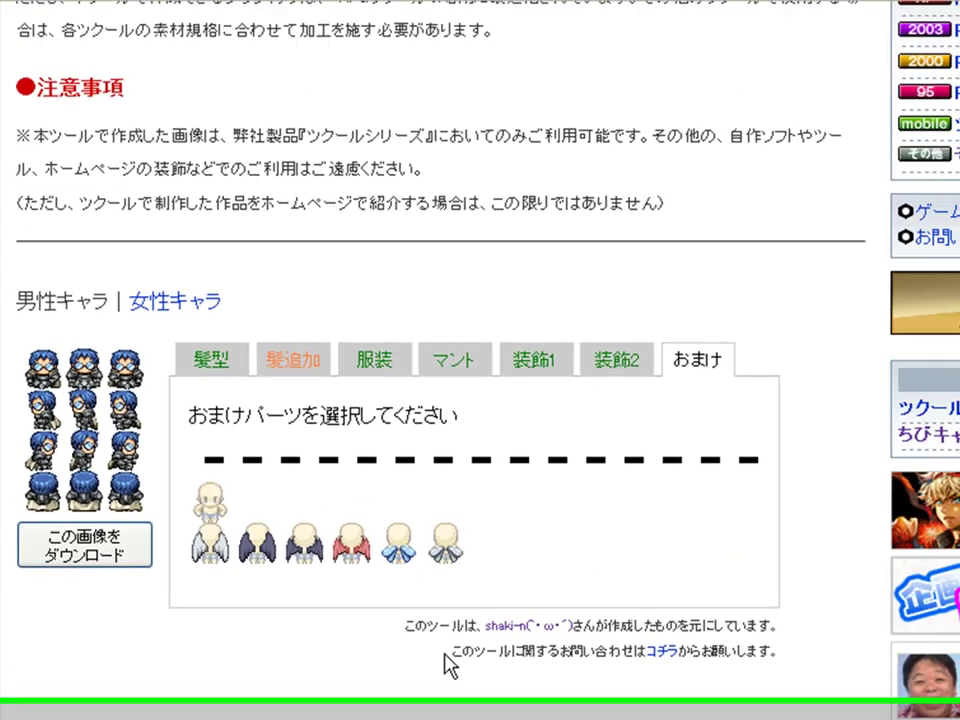
{"action": "left_click", "coordinate": [76, 598]}
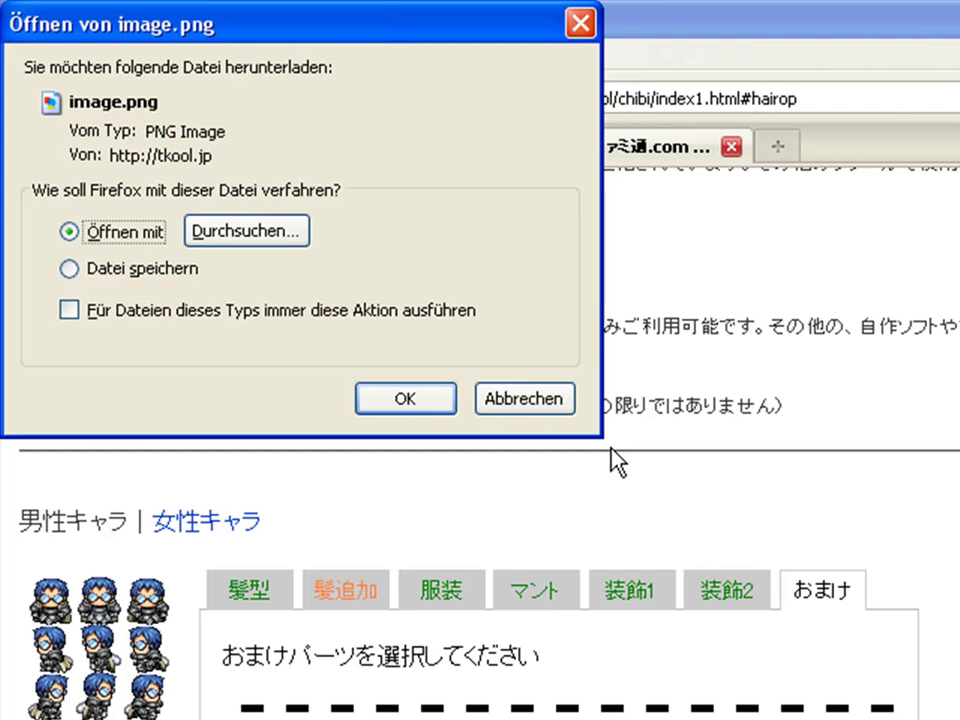
{"action": "left_click", "coordinate": [525, 405]}
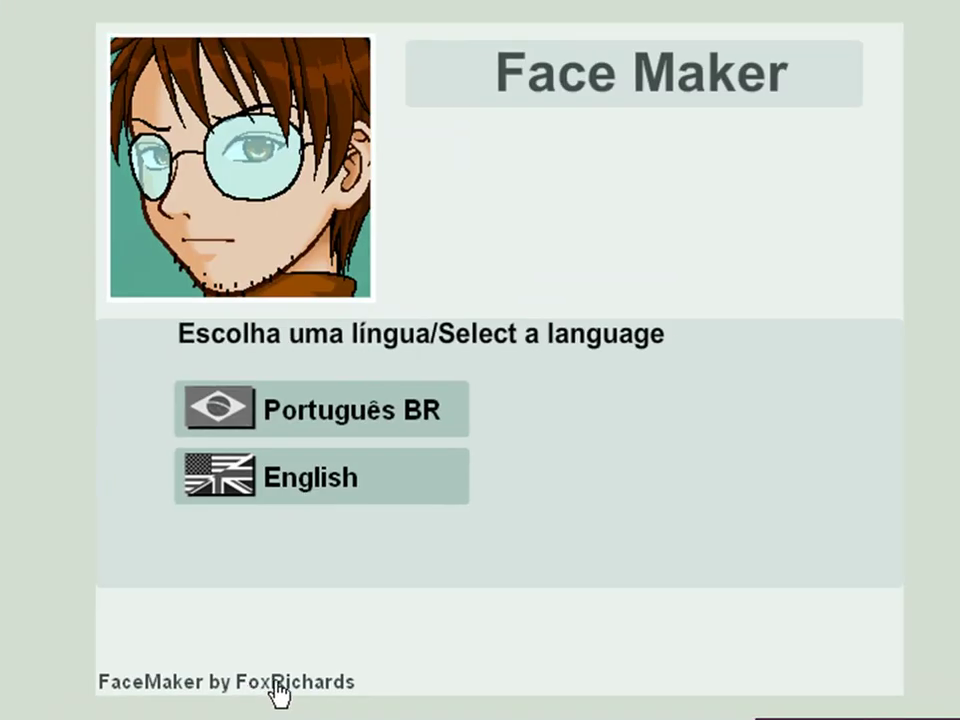
- Start the Face Maker on the deviantART page with English as its language
{"action": "left_click", "coordinate": [322, 478]}
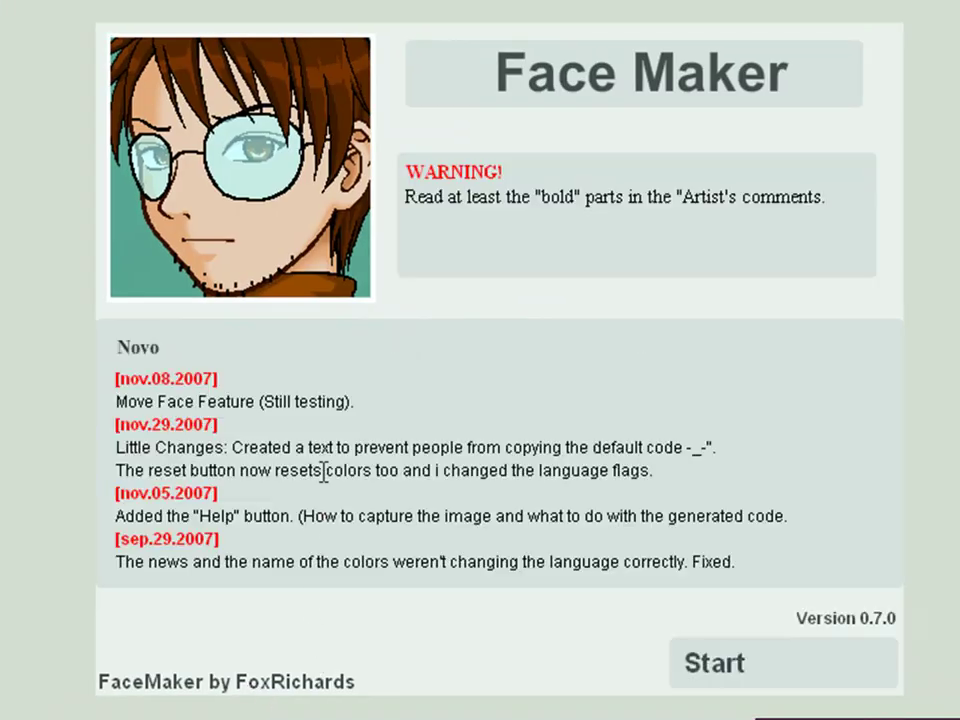
{"action": "left_click", "coordinate": [752, 662]}
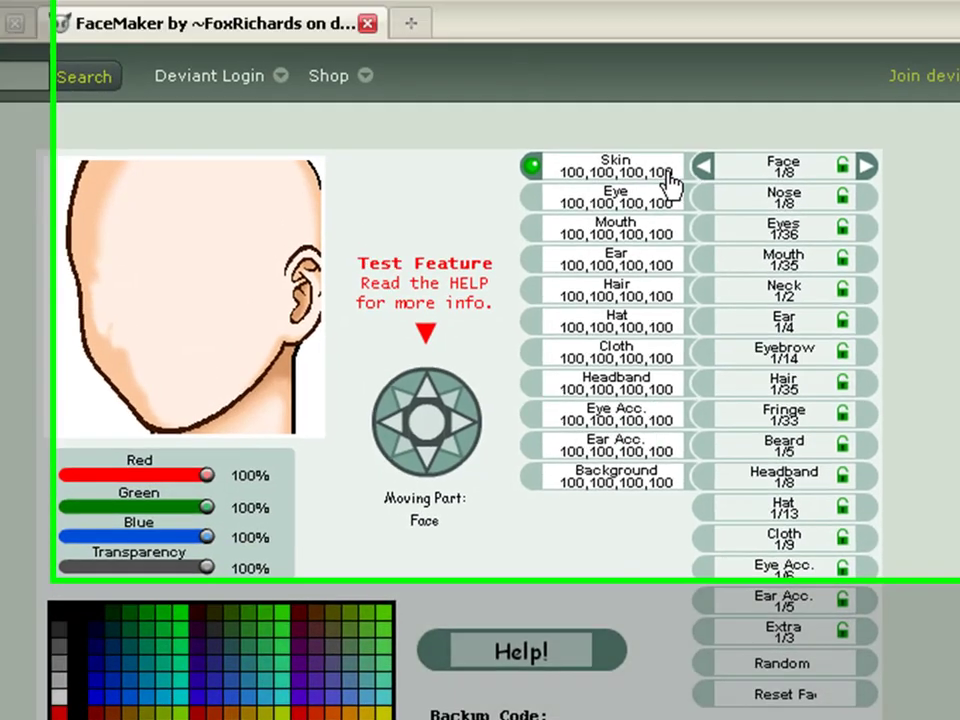
{"action": "left_click", "coordinate": [808, 125]}
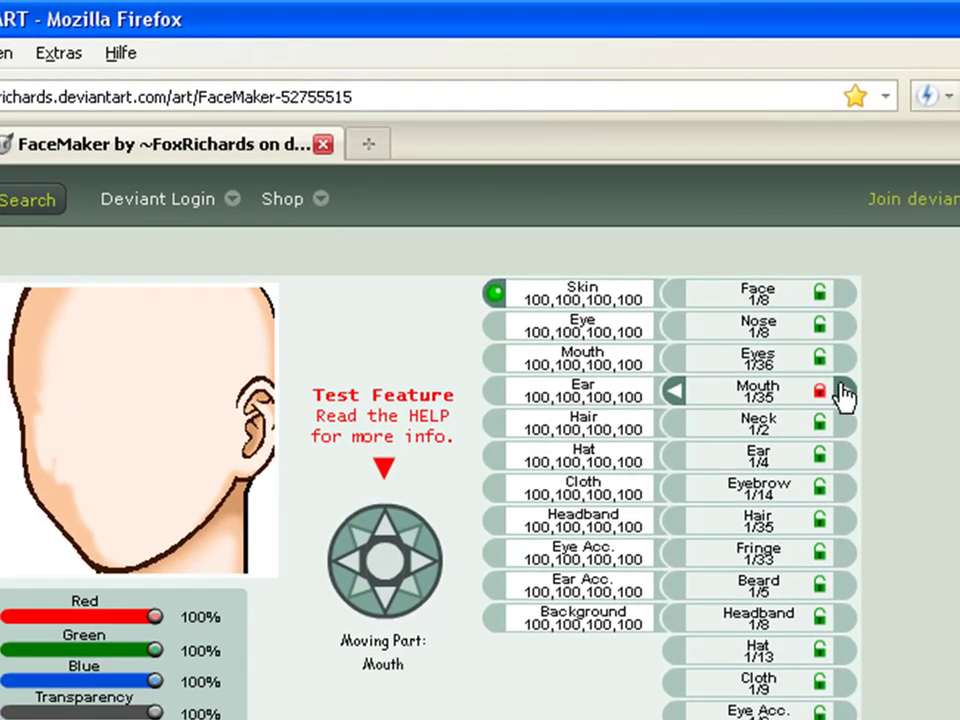
- Choose face 2, nose 2, eyes 3 and mouth 3 for the portrait, releasing the lock on the mouth
{"action": "double_click", "coordinate": [845, 357]}
{"action": "left_click", "coordinate": [845, 325]}
{"action": "left_click", "coordinate": [845, 292]}
{"action": "left_click", "coordinate": [790, 395]}
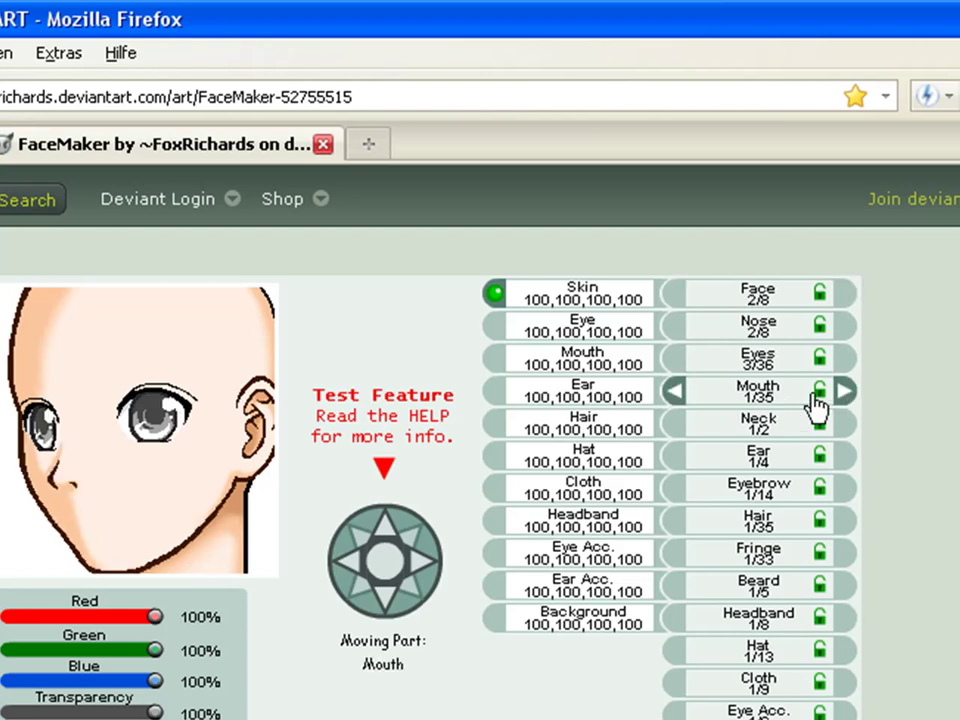
{"action": "left_click", "coordinate": [845, 392]}
- Set the portrait to neck 2, ear 2, hair 3, headband 2 and cloth 2
{"action": "left_click", "coordinate": [840, 453]}
{"action": "left_click", "coordinate": [840, 422]}
{"action": "left_click", "coordinate": [845, 422]}
{"action": "left_click", "coordinate": [845, 453]}
{"action": "left_click", "coordinate": [845, 453]}
{"action": "double_click", "coordinate": [845, 518]}
{"action": "left_click", "coordinate": [845, 550]}
{"action": "double_click", "coordinate": [845, 436]}
{"action": "left_click", "coordinate": [848, 551]}
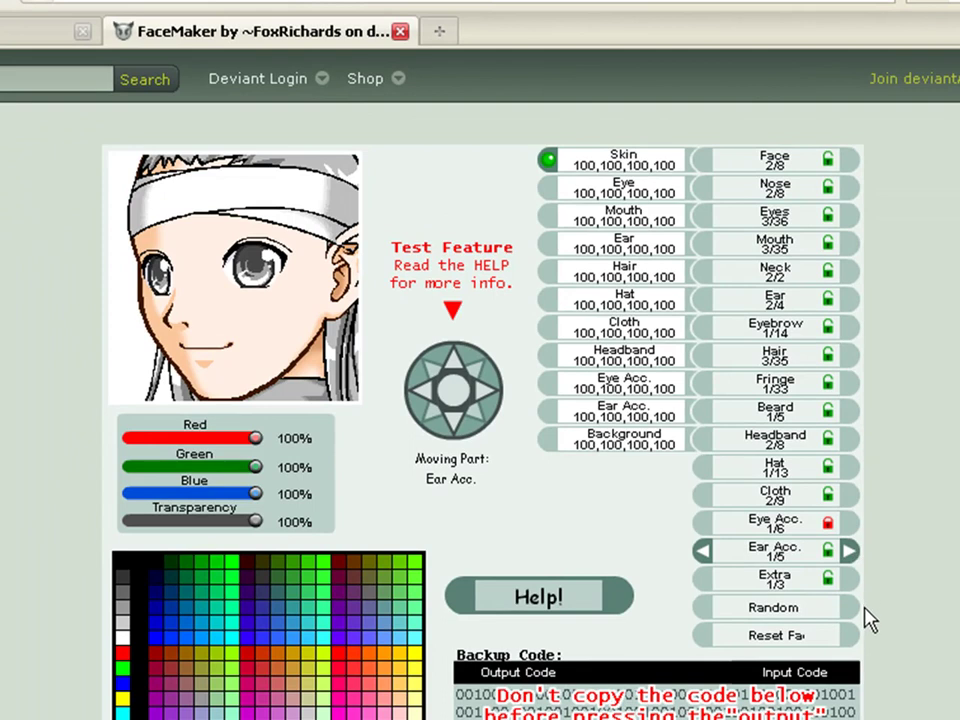
- Reset the face and replace it with a randomly generated one that wears an added earring
{"action": "left_click", "coordinate": [852, 609]}
{"action": "left_click", "coordinate": [848, 637]}
{"action": "left_click", "coordinate": [763, 524]}
{"action": "left_click", "coordinate": [828, 585]}
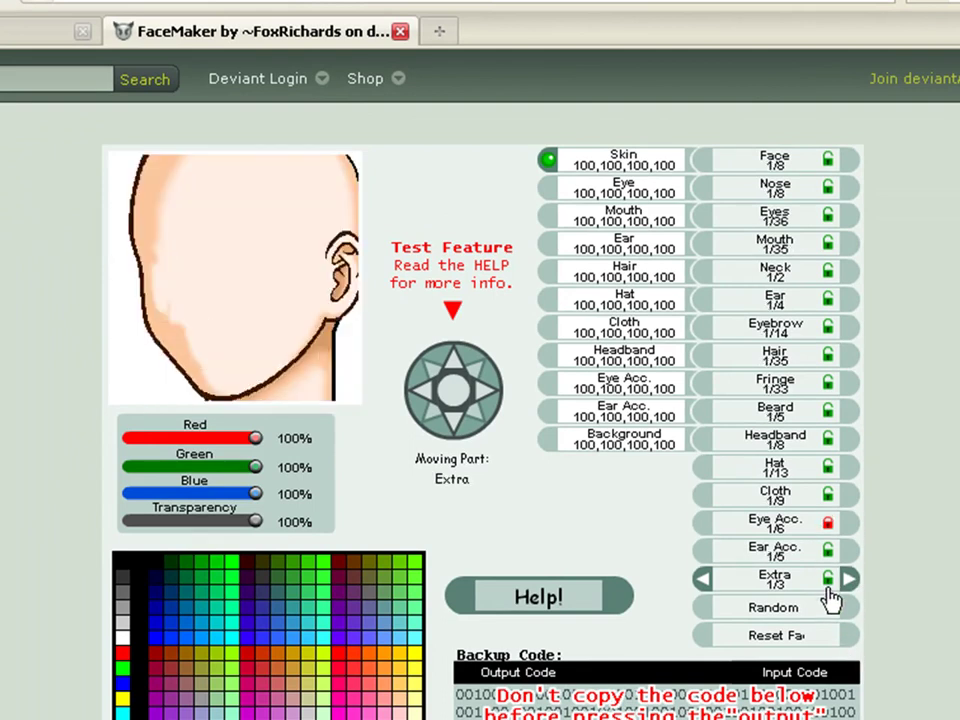
{"action": "left_click", "coordinate": [853, 615]}
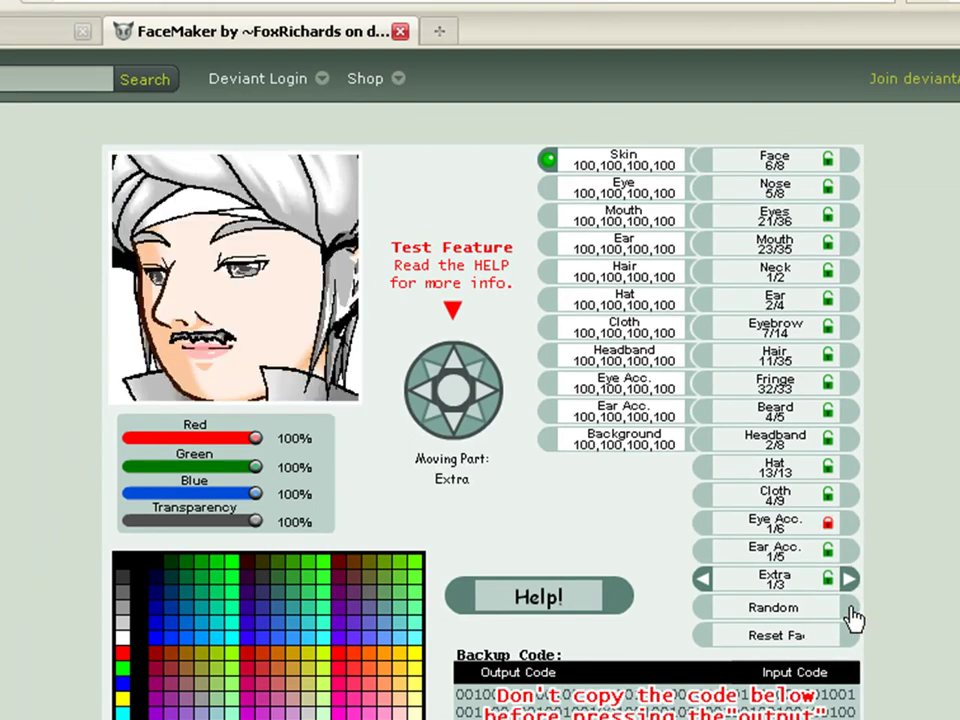
{"action": "left_click", "coordinate": [846, 492]}
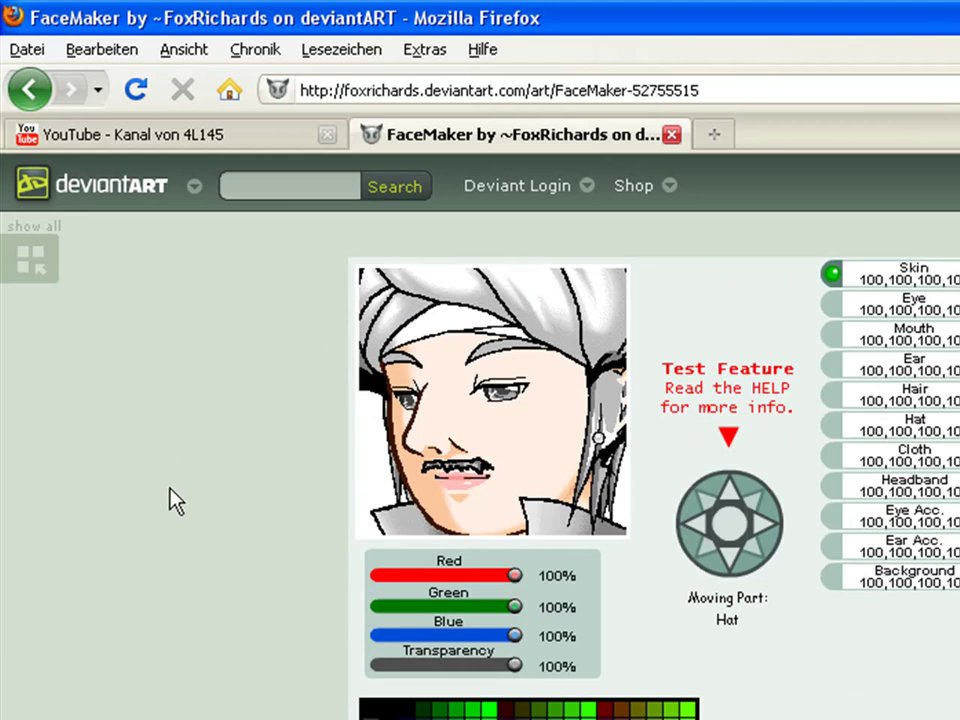
- Open the Faces folder inside the Graphics folder of the RPGVX installation
{"action": "key", "text": "F5"}
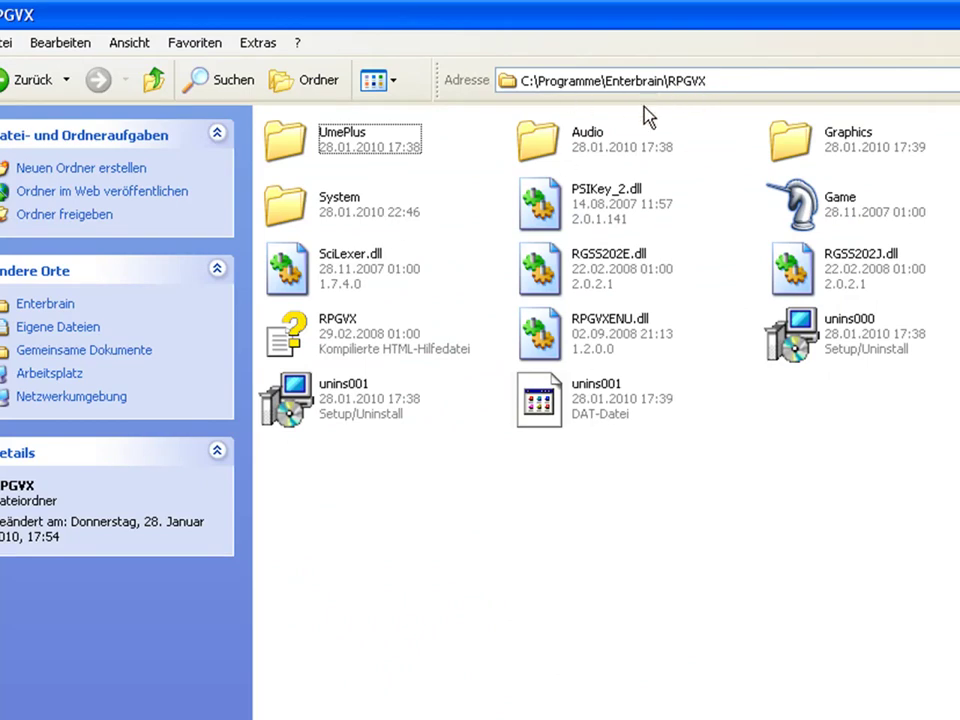
{"action": "left_click", "coordinate": [889, 152]}
{"action": "double_click", "coordinate": [767, 152]}
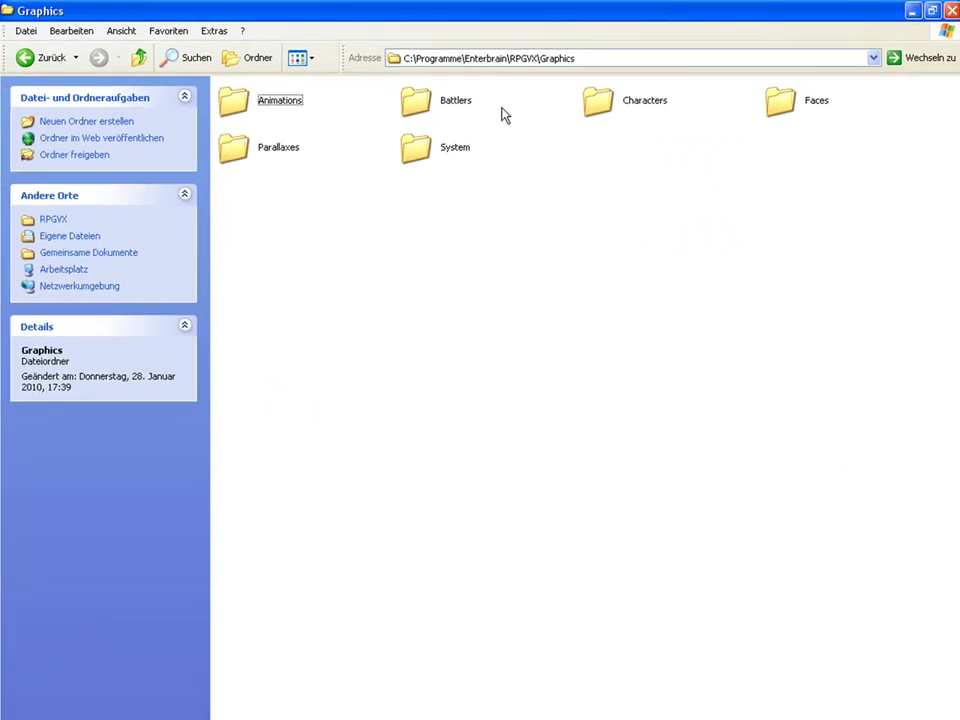
{"action": "double_click", "coordinate": [788, 101]}
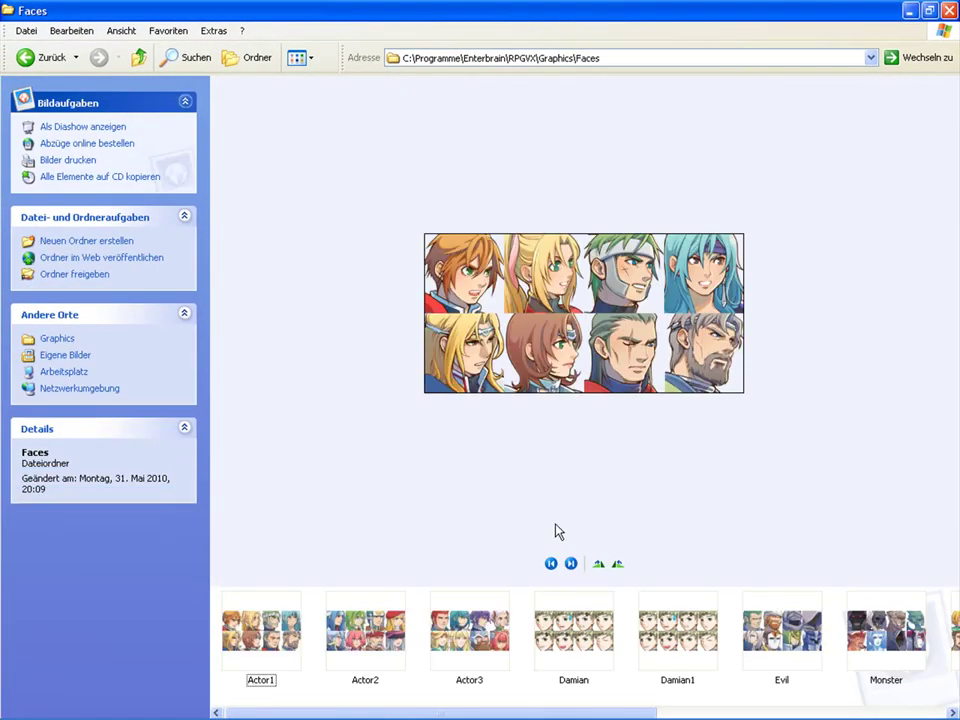
- Open the Actor1 face set in GIMP, dismiss the tip of the day and enlarge the image window
{"action": "left_click", "coordinate": [272, 654]}
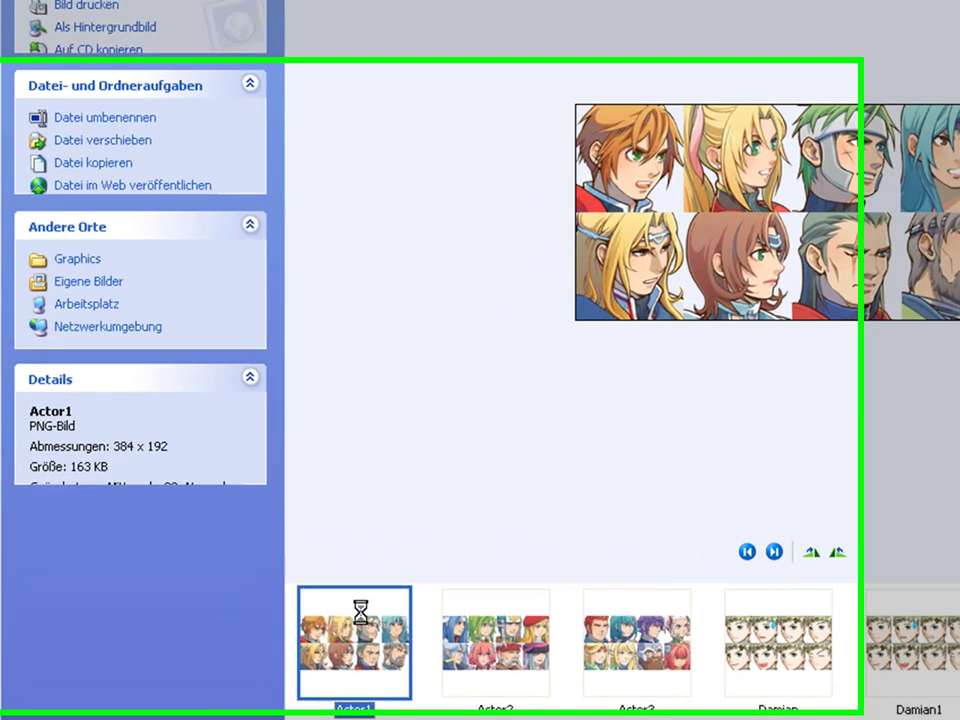
{"action": "right_click", "coordinate": [360, 612]}
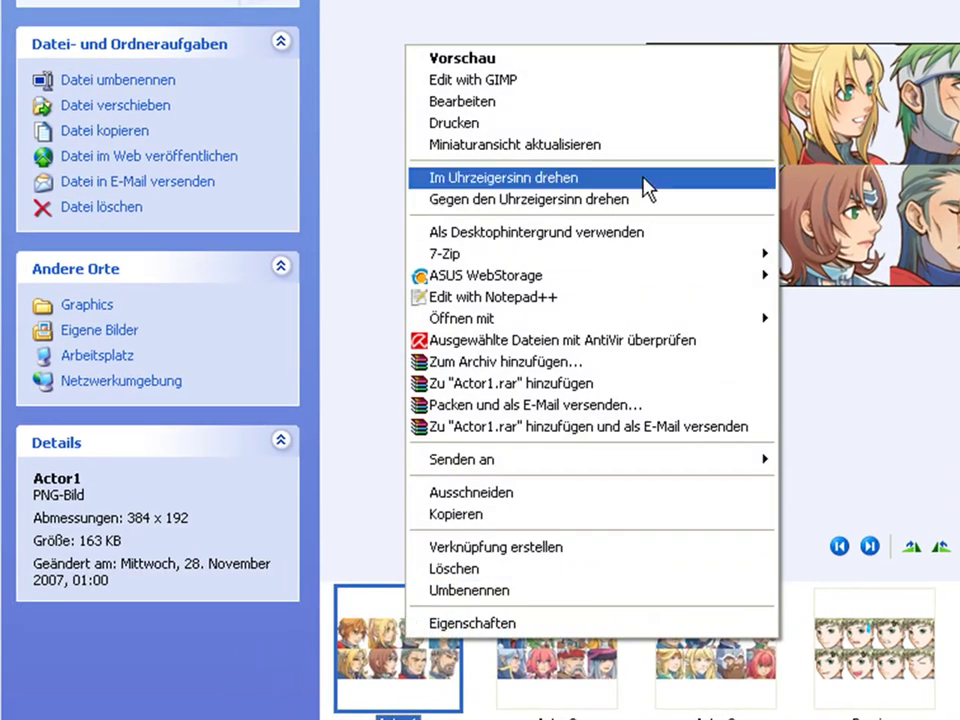
{"action": "left_click", "coordinate": [595, 53]}
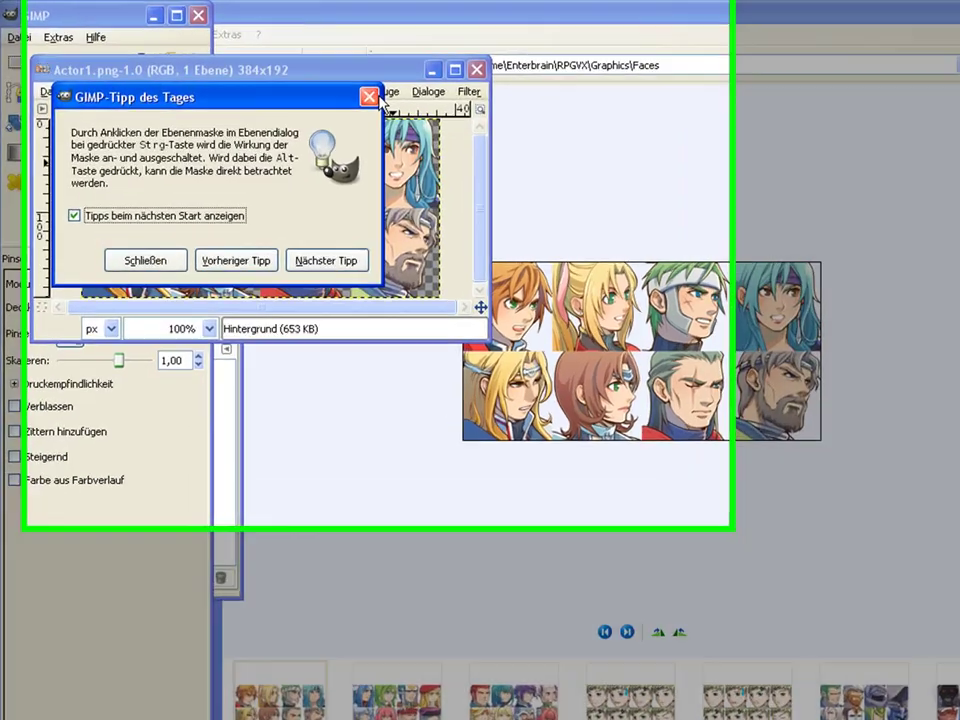
{"action": "left_click", "coordinate": [370, 97]}
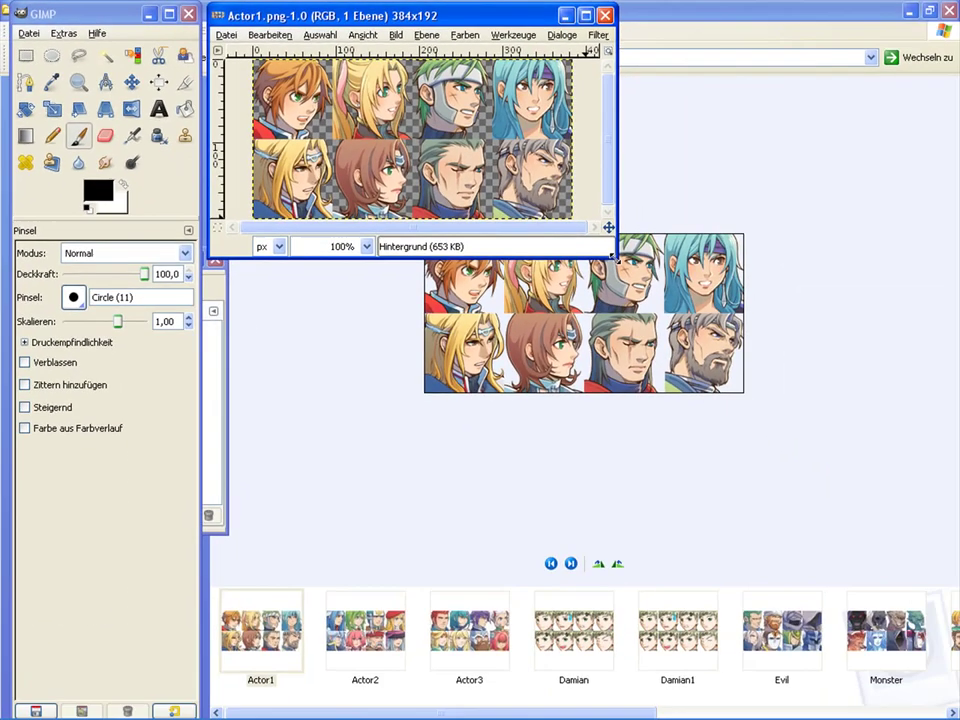
{"action": "left_click", "coordinate": [454, 70]}
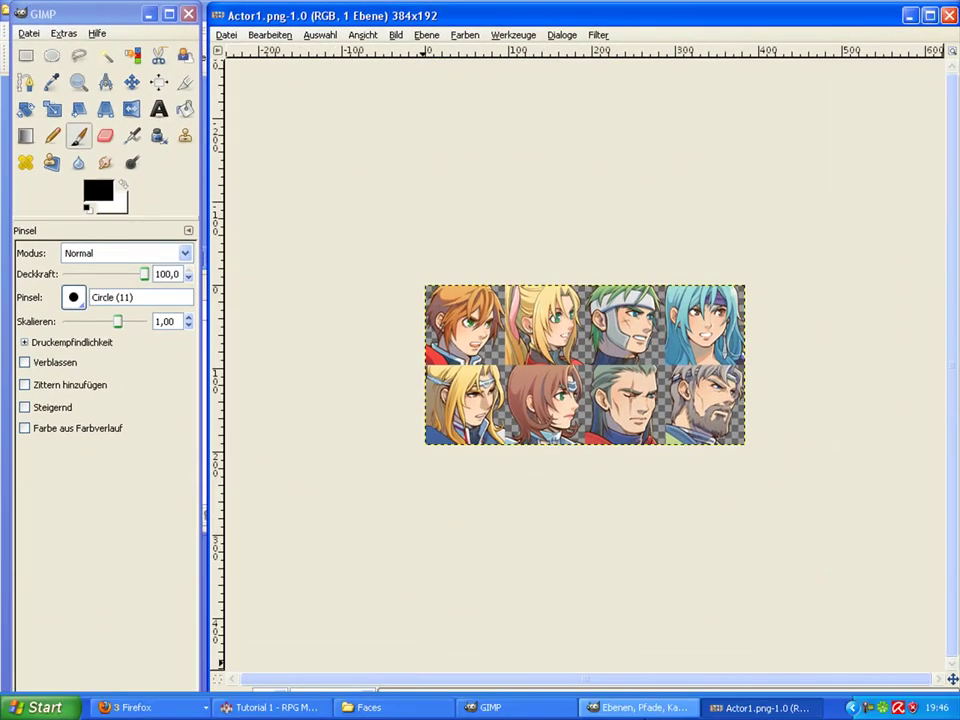
- Bring the FaceMaker portrait from Firefox into the Actor1 image in GIMP and discard the untitled working image without saving
{"action": "left_click", "coordinate": [178, 707]}
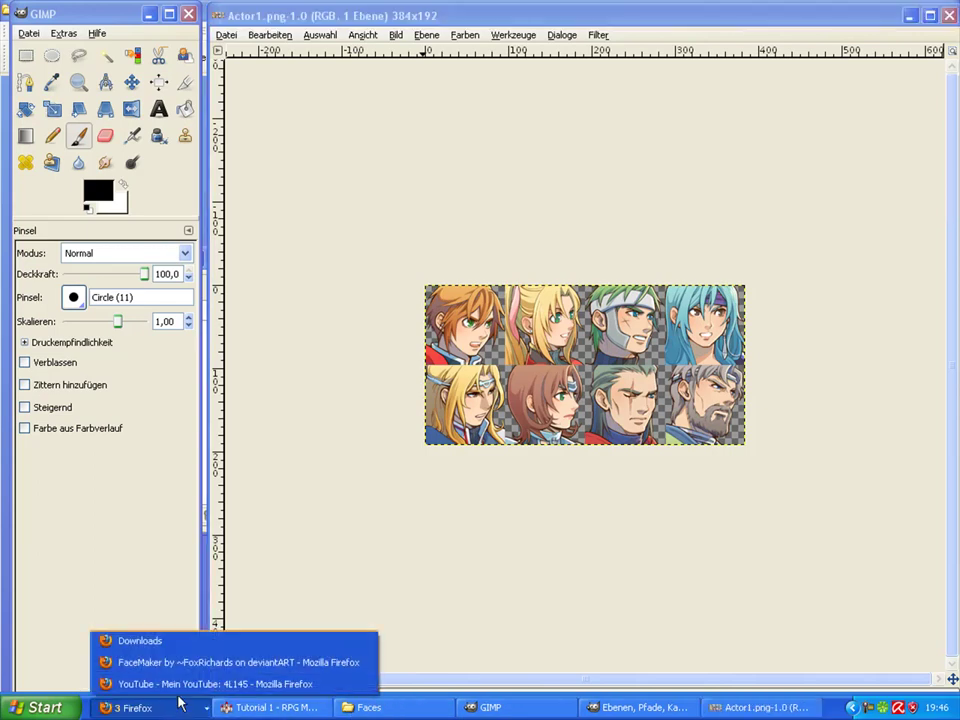
{"action": "left_click", "coordinate": [170, 664]}
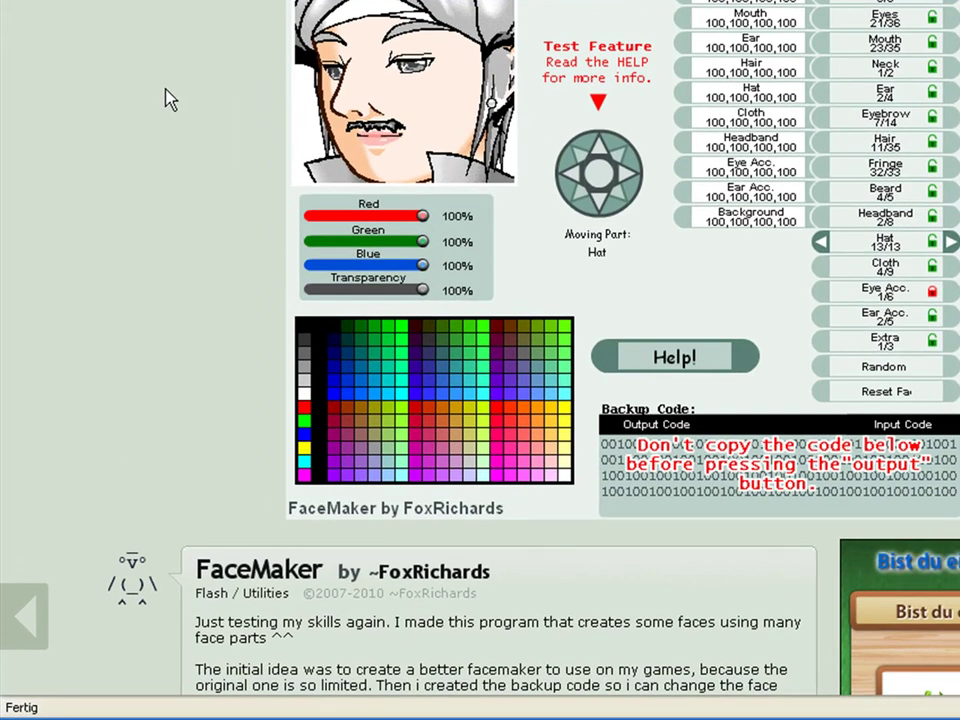
{"action": "key", "text": "alt+Tab"}
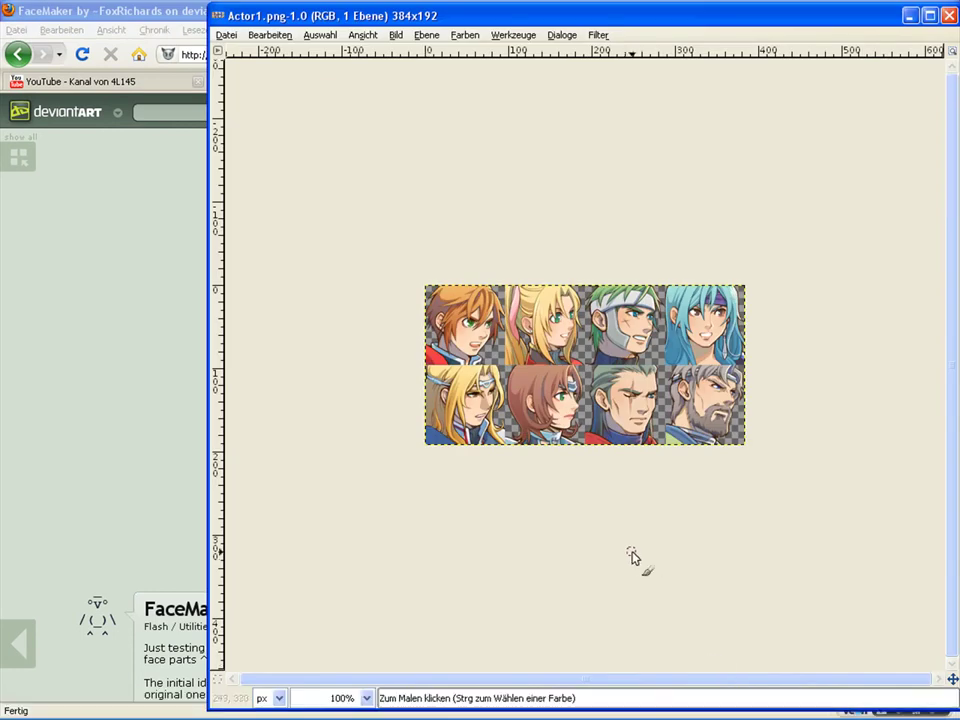
{"action": "key", "text": "ctrl+v"}
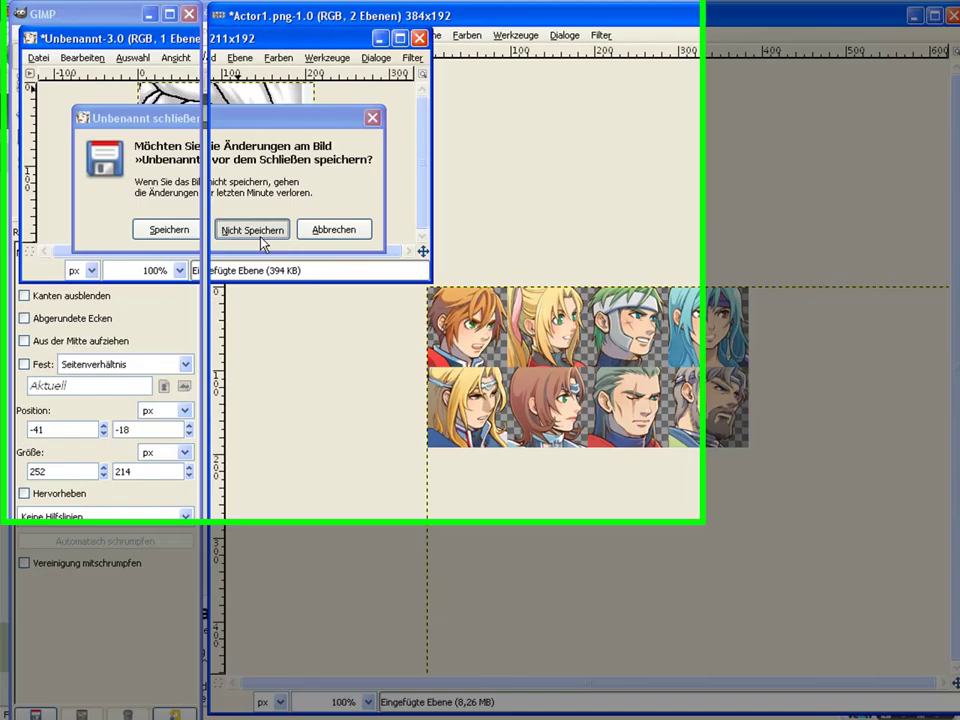
{"action": "left_click", "coordinate": [258, 232]}
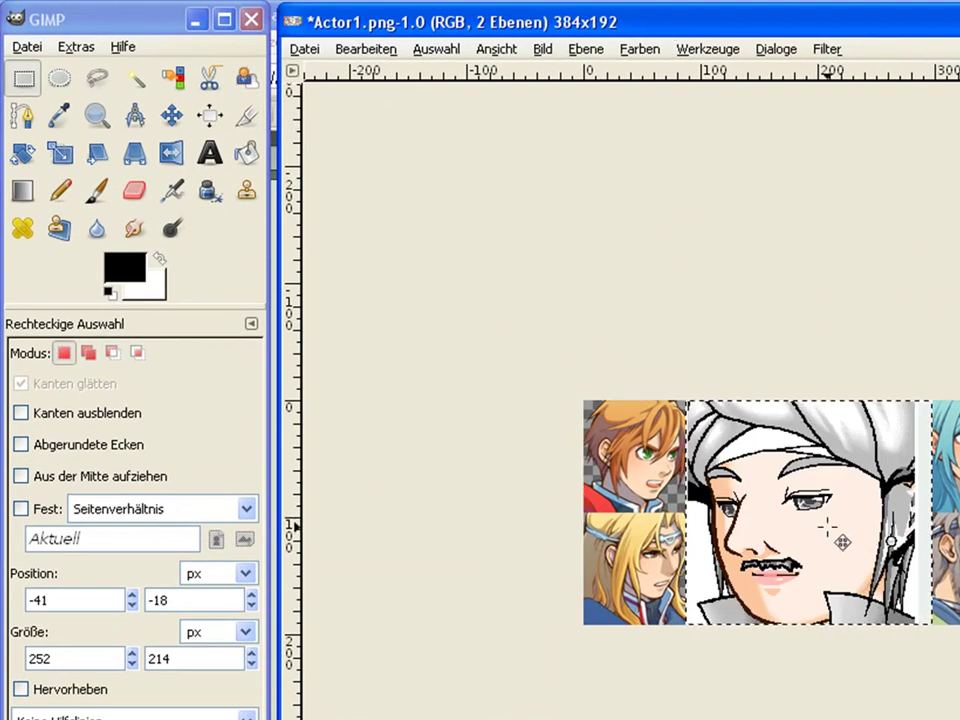
- Move the pasted portrait to the left edge of the face set and scale it to 50 percent in width and height
{"action": "left_click_drag", "start_coordinate": [827, 527], "coordinate": [722, 525]}
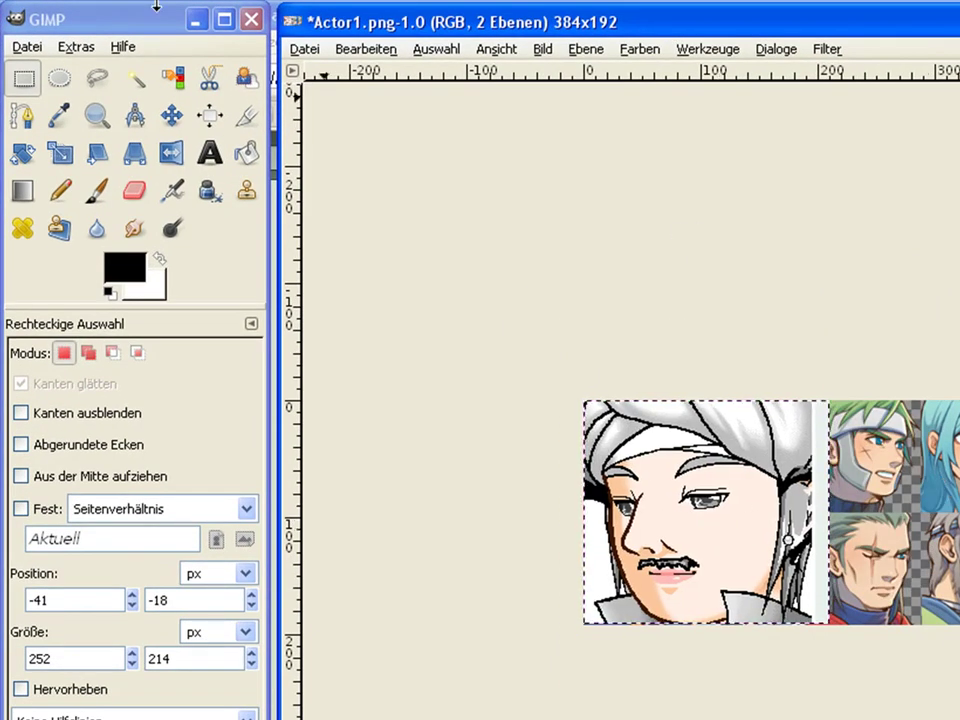
{"action": "left_click", "coordinate": [60, 155]}
{"action": "left_click", "coordinate": [705, 500]}
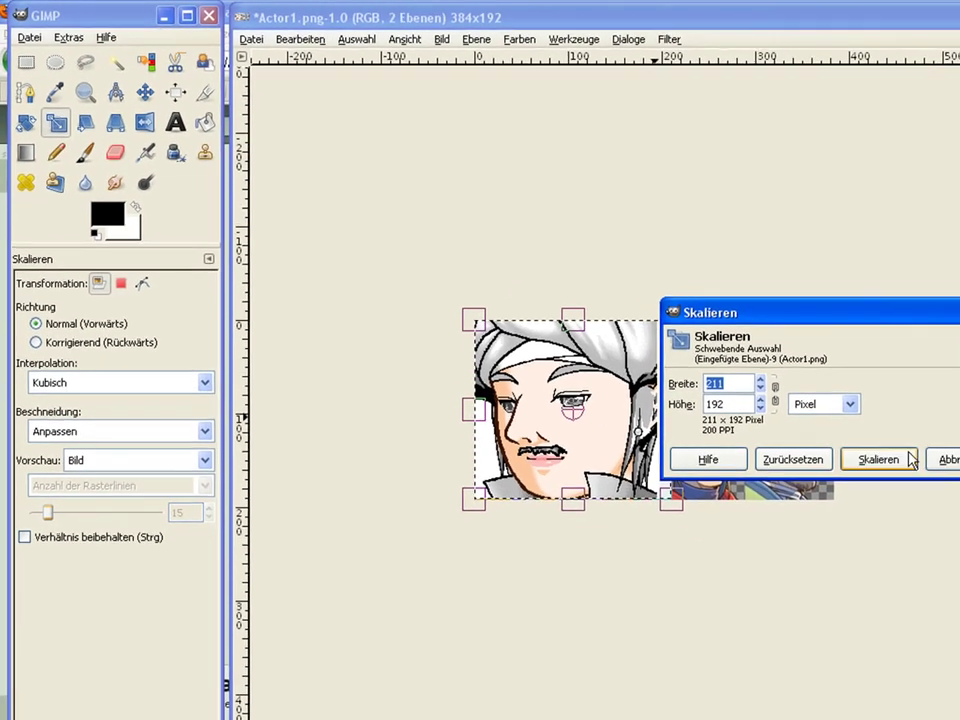
{"action": "left_click", "coordinate": [779, 382]}
{"action": "left_click", "coordinate": [777, 399]}
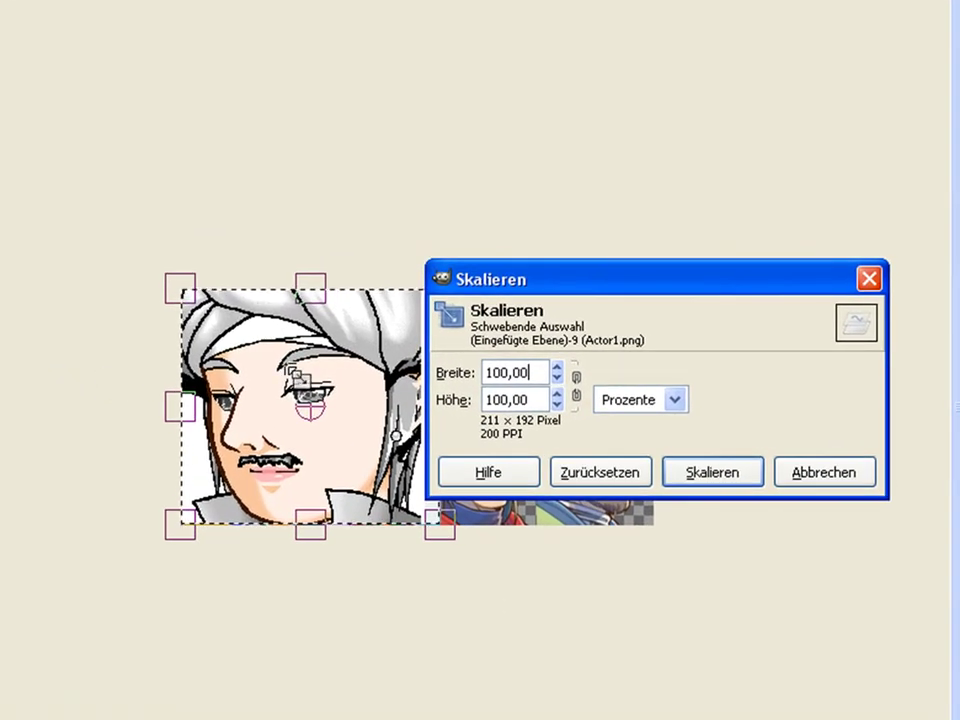
{"action": "key", "text": "ctrl+a"}
{"action": "type", "text": "50"}
{"action": "key", "text": "Tab"}
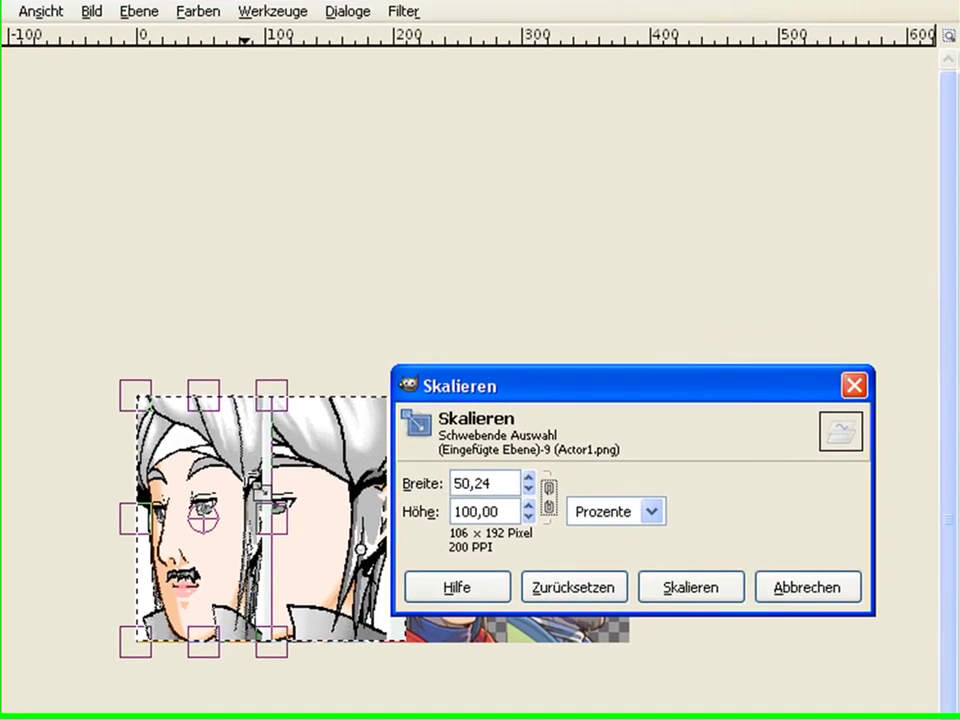
{"action": "key", "text": "BackSpace"}
{"action": "type", "text": "50"}
{"action": "key", "text": "Return"}
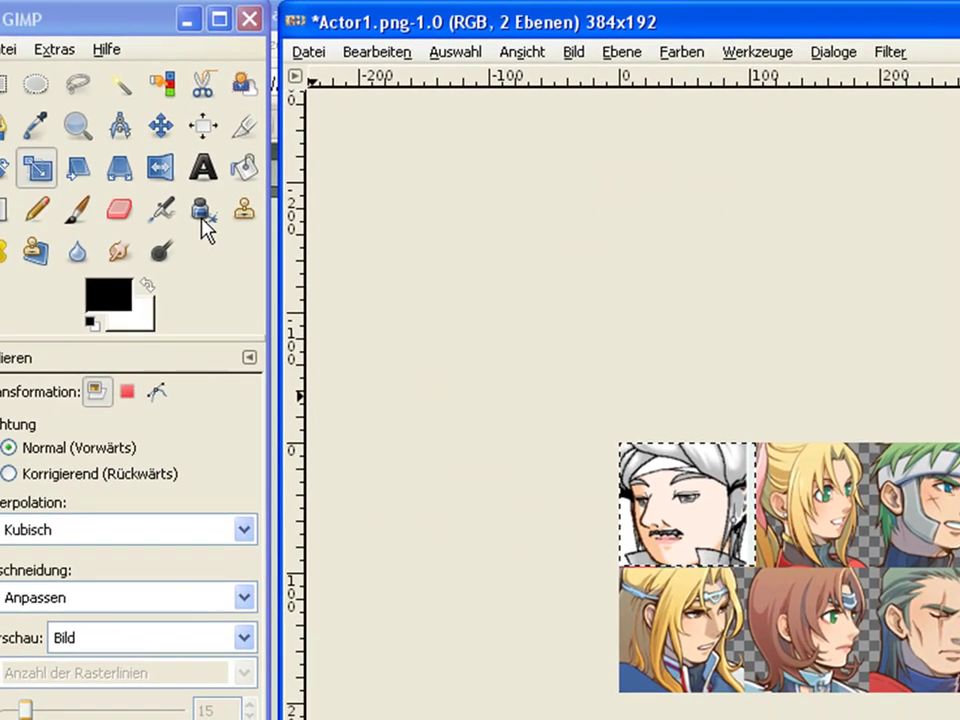
{"action": "left_click", "coordinate": [245, 170]}
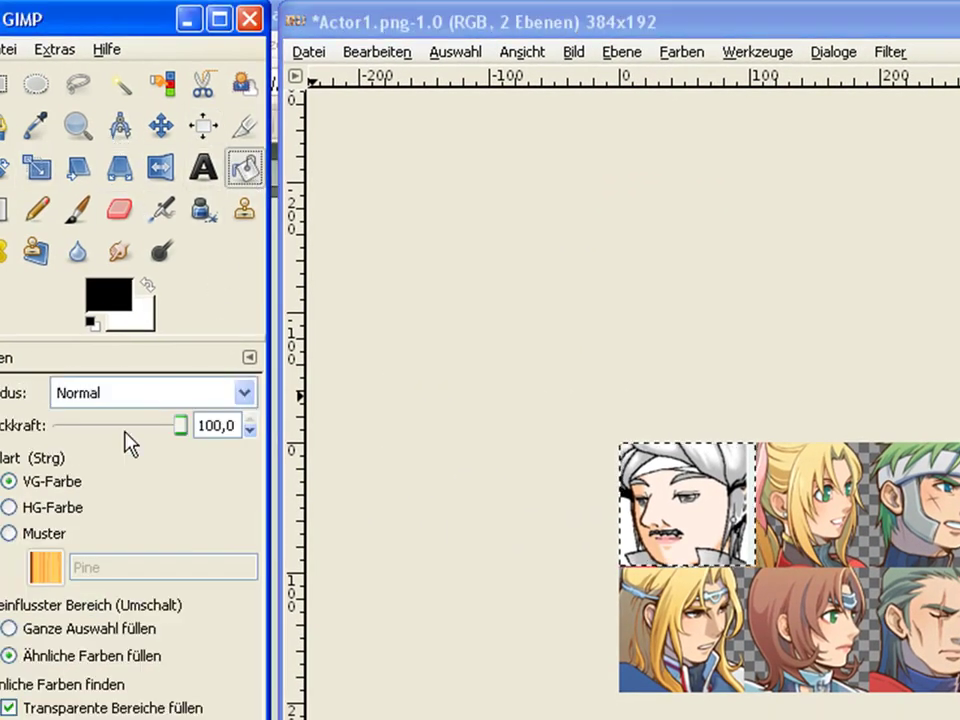
{"action": "left_click", "coordinate": [172, 392]}
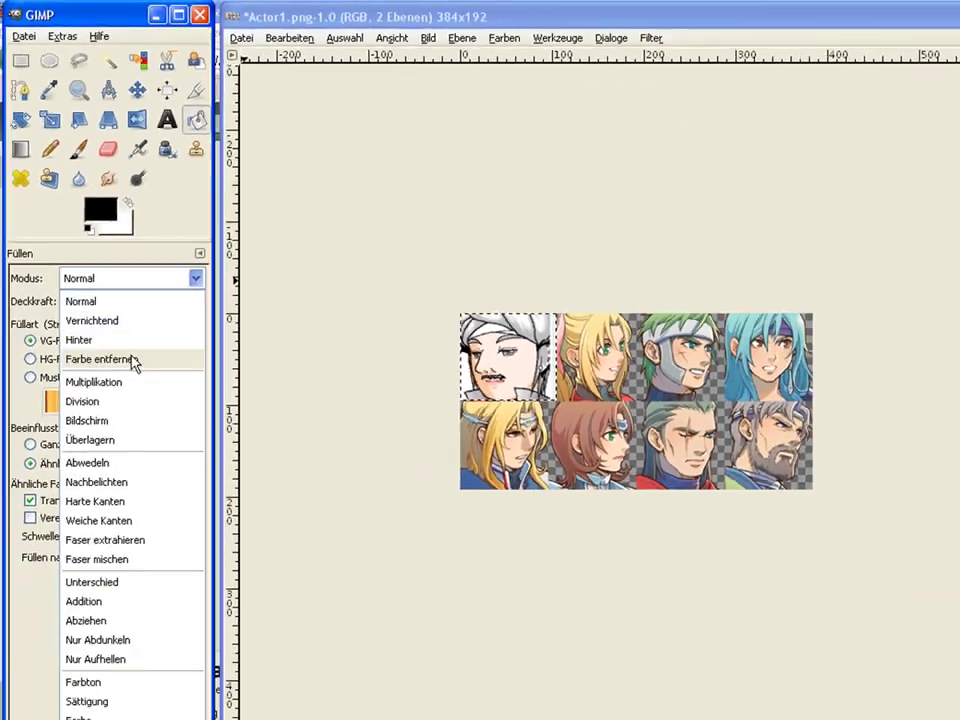
{"action": "left_click", "coordinate": [100, 500]}
- Put the floating portrait on its own layer and bring up the layers dialog with the rectangle selection tool active
{"action": "key", "text": "ctrl+l"}
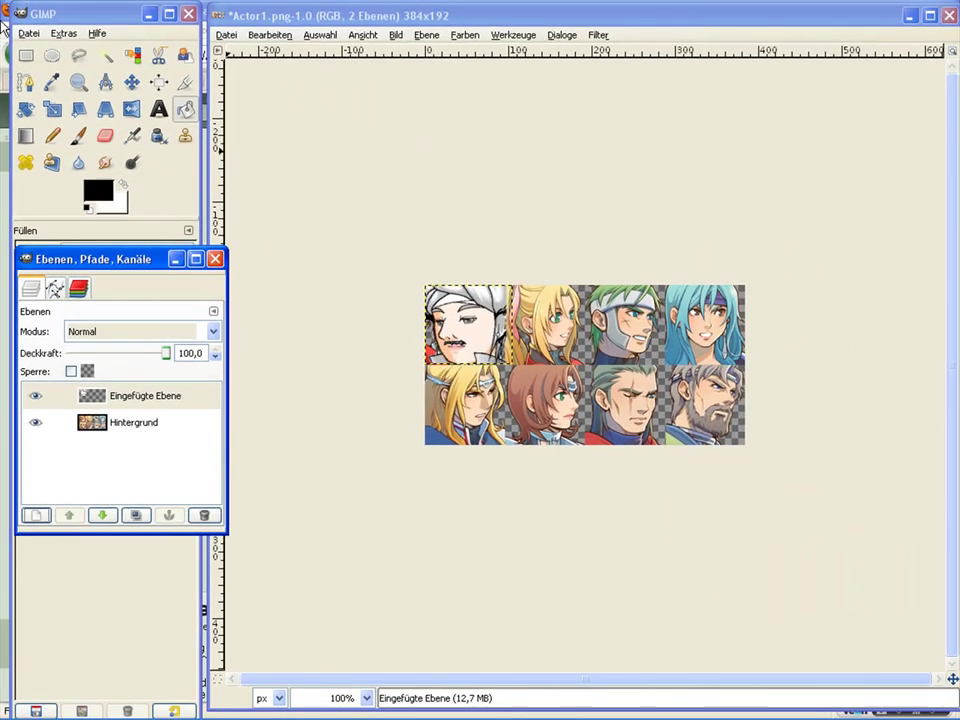
{"action": "left_click", "coordinate": [26, 56]}
{"action": "mouse_move", "coordinate": [868, 690]}
{"action": "left_click", "coordinate": [735, 707]}
{"action": "left_click", "coordinate": [729, 707]}
{"action": "left_click", "coordinate": [646, 708]}
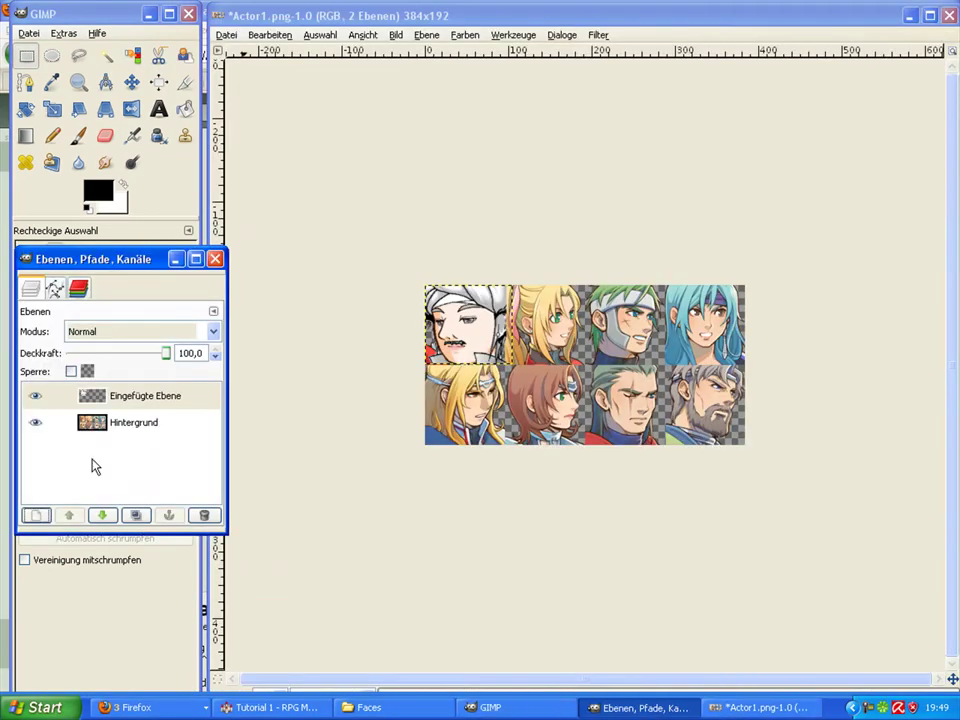
- Hide the pasted layer, delete the first face from the Hintergrund layer and show the pasted layer again
{"action": "left_click", "coordinate": [35, 396]}
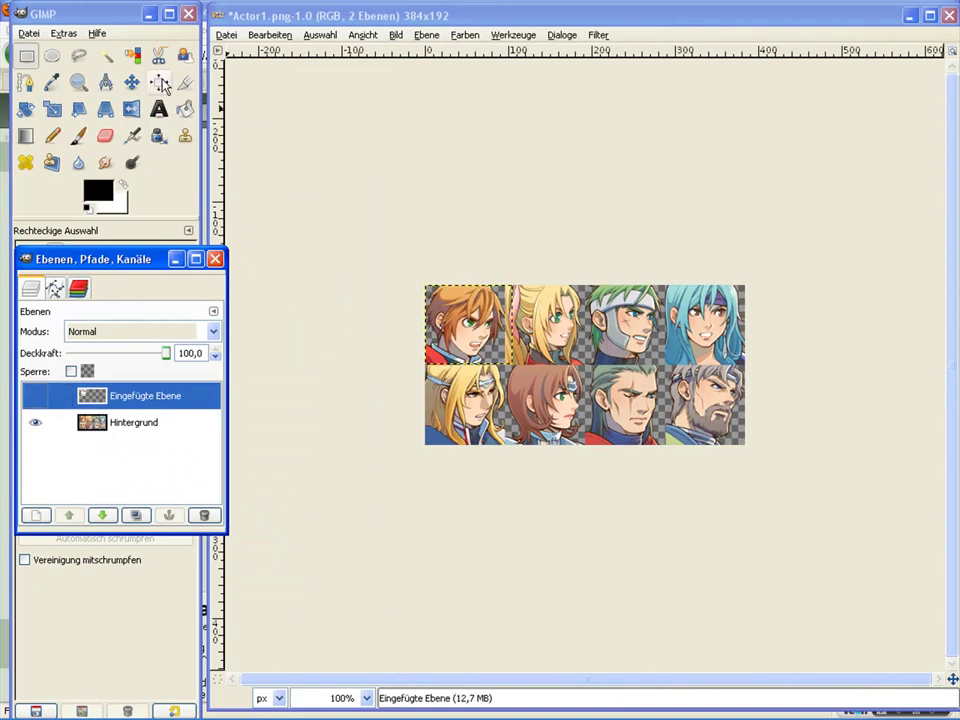
{"action": "left_click", "coordinate": [122, 424]}
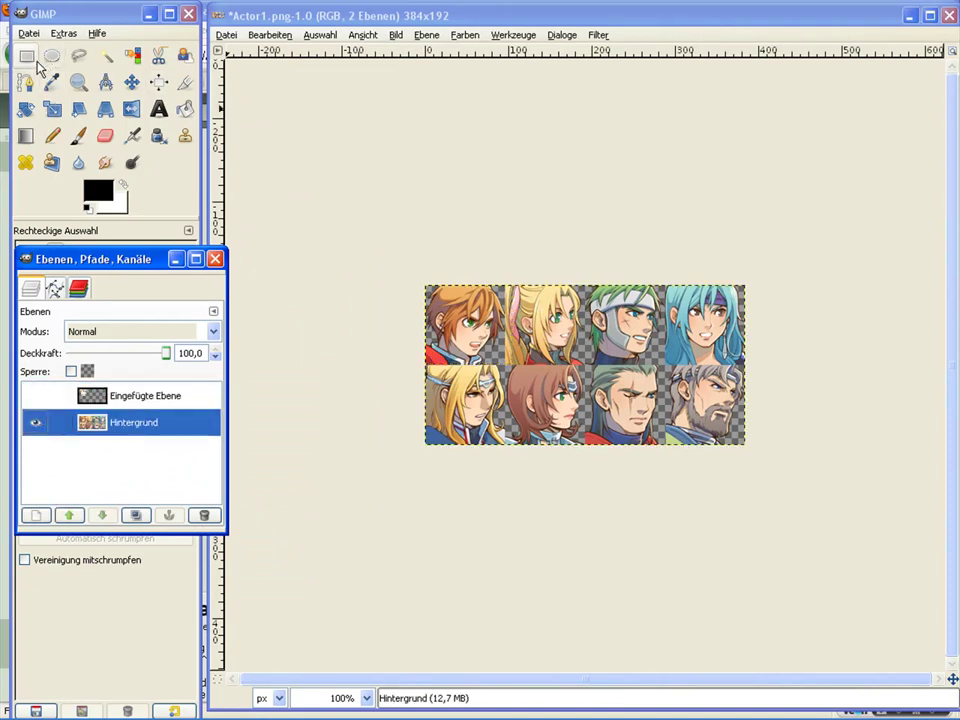
{"action": "left_click", "coordinate": [27, 56]}
{"action": "left_click", "coordinate": [105, 135]}
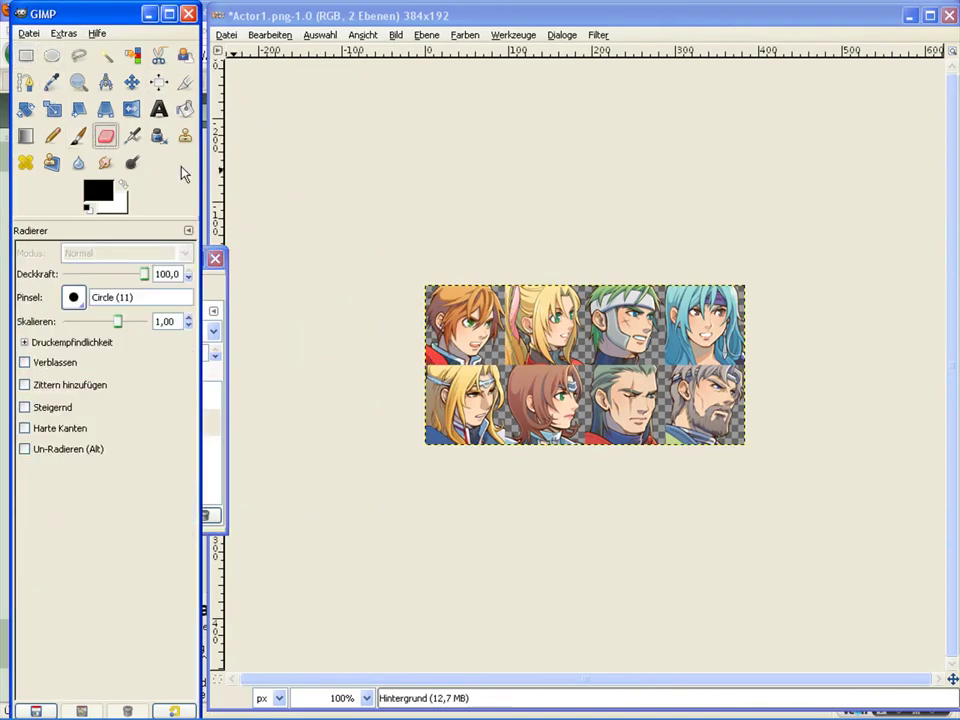
{"action": "left_click", "coordinate": [79, 82]}
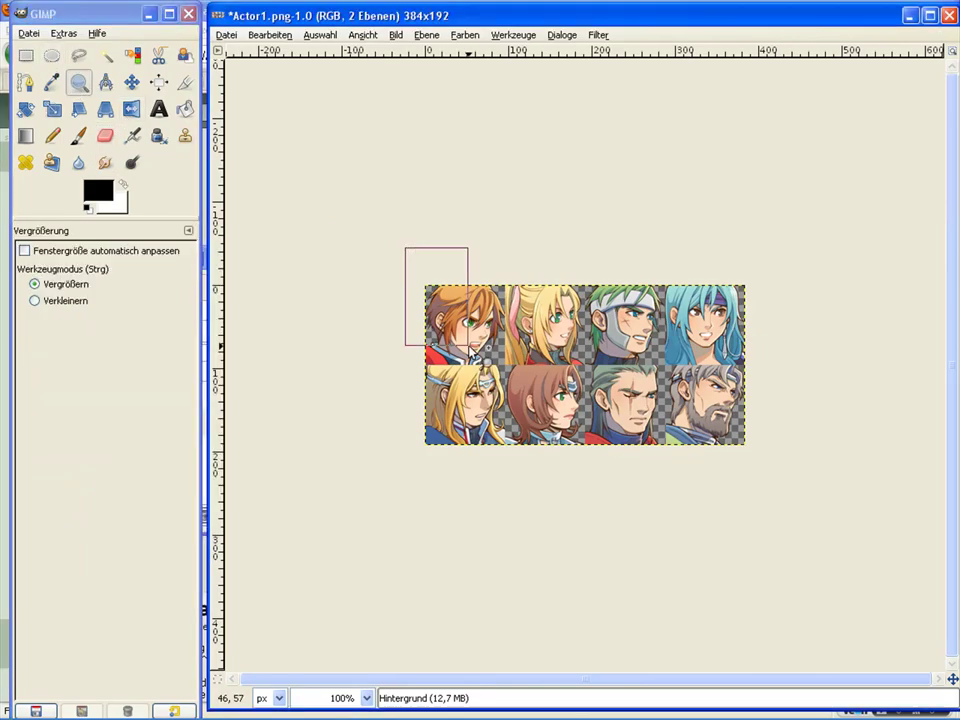
{"action": "left_click_drag", "start_coordinate": [412, 254], "coordinate": [397, 323]}
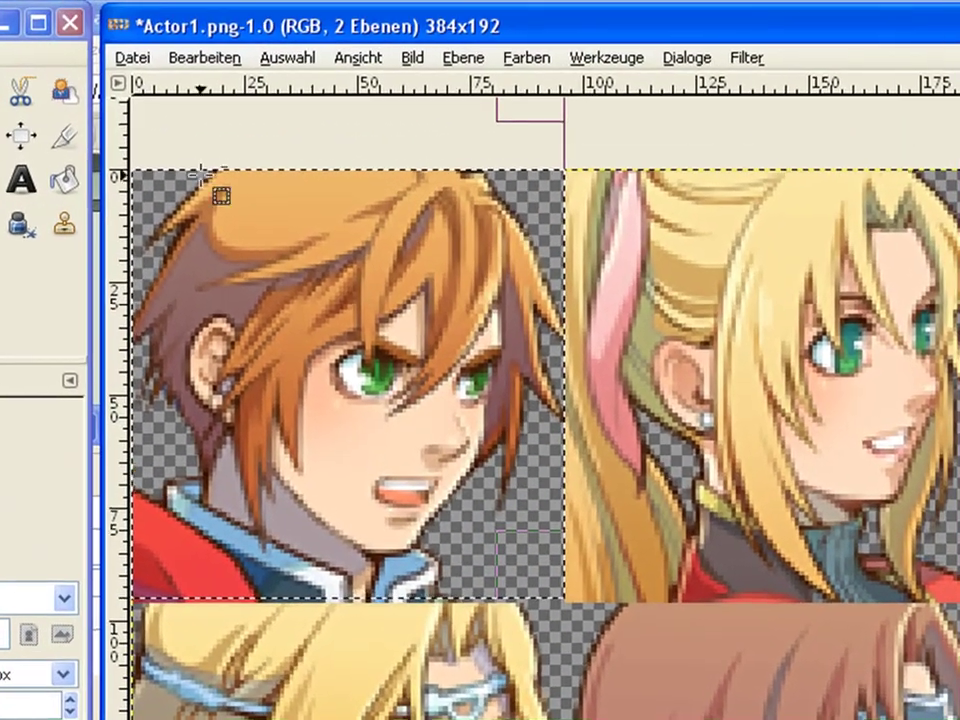
{"action": "key", "text": "Delete"}
{"action": "key", "text": "ctrl+l"}
{"action": "left_click", "coordinate": [34, 395]}
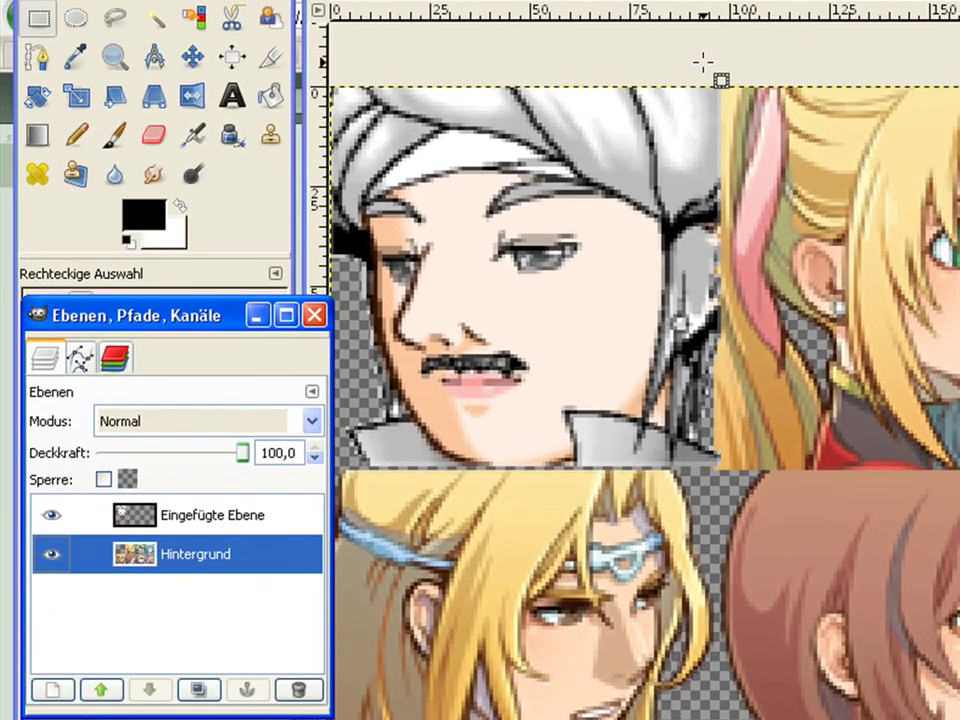
- Toggle the visibility of the Eingefügte Ebene layer repeatedly to compare the first cell with and without the portrait
{"action": "left_click", "coordinate": [50, 516]}
{"action": "left_click", "coordinate": [50, 516]}
{"action": "left_click", "coordinate": [51, 516]}
{"action": "left_click", "coordinate": [51, 516]}
{"action": "left_click", "coordinate": [50, 516]}
{"action": "left_click", "coordinate": [50, 516]}
{"action": "left_click", "coordinate": [50, 516]}
{"action": "left_click", "coordinate": [50, 515]}
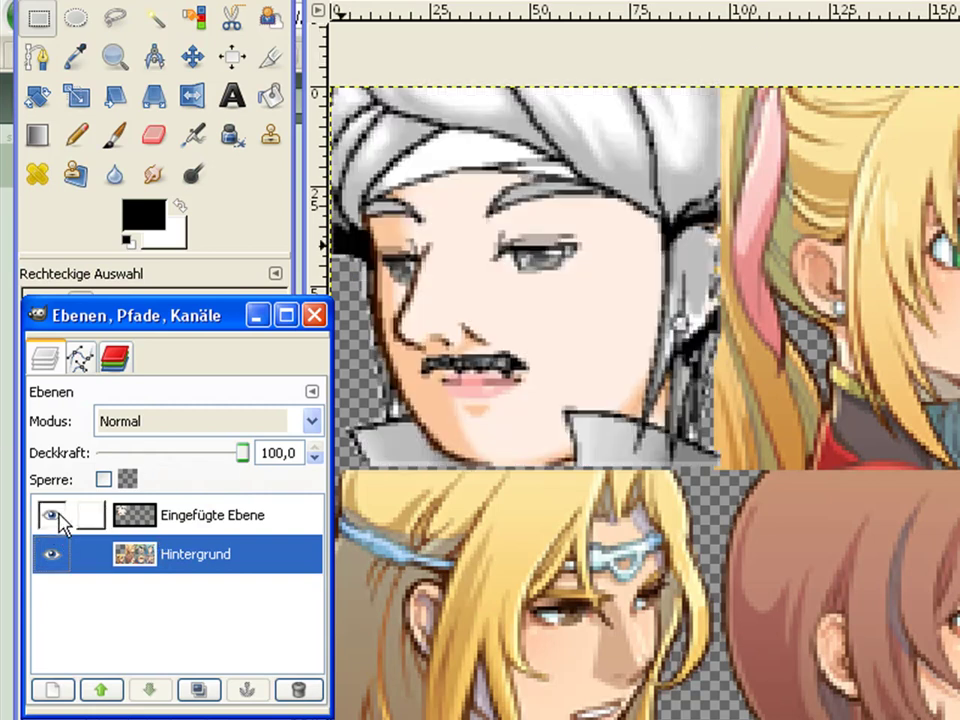
- Remove the portrait from the Eingefügte Ebene layer, paste it back aligned to the first face cell and anchor it
{"action": "left_click", "coordinate": [257, 513]}
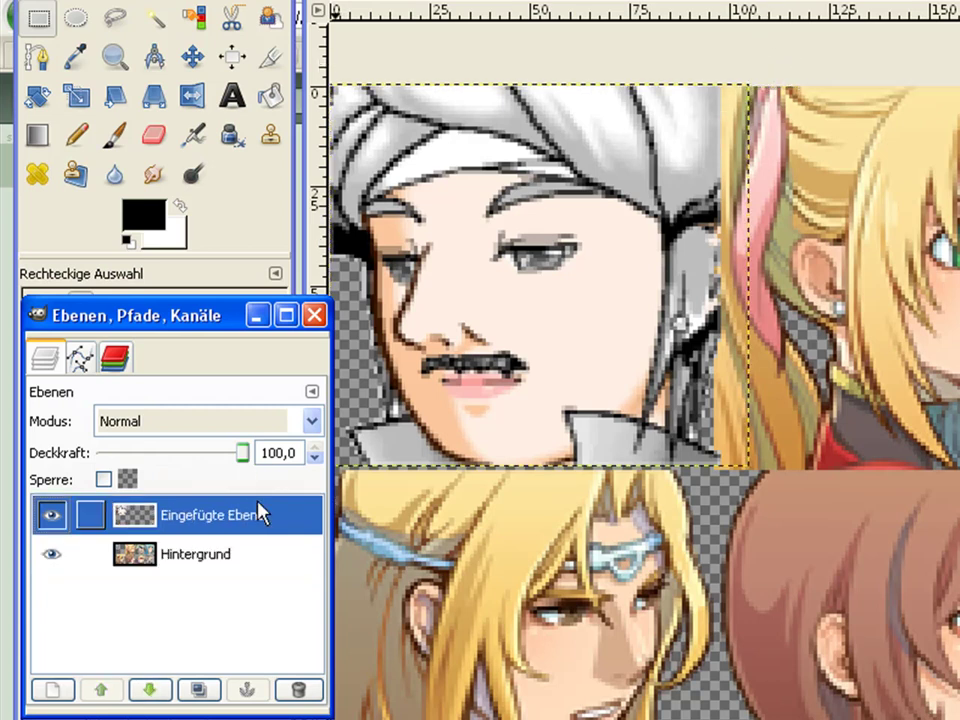
{"action": "left_click", "coordinate": [762, 78]}
{"action": "left_click_drag", "start_coordinate": [762, 78], "coordinate": [368, 503]}
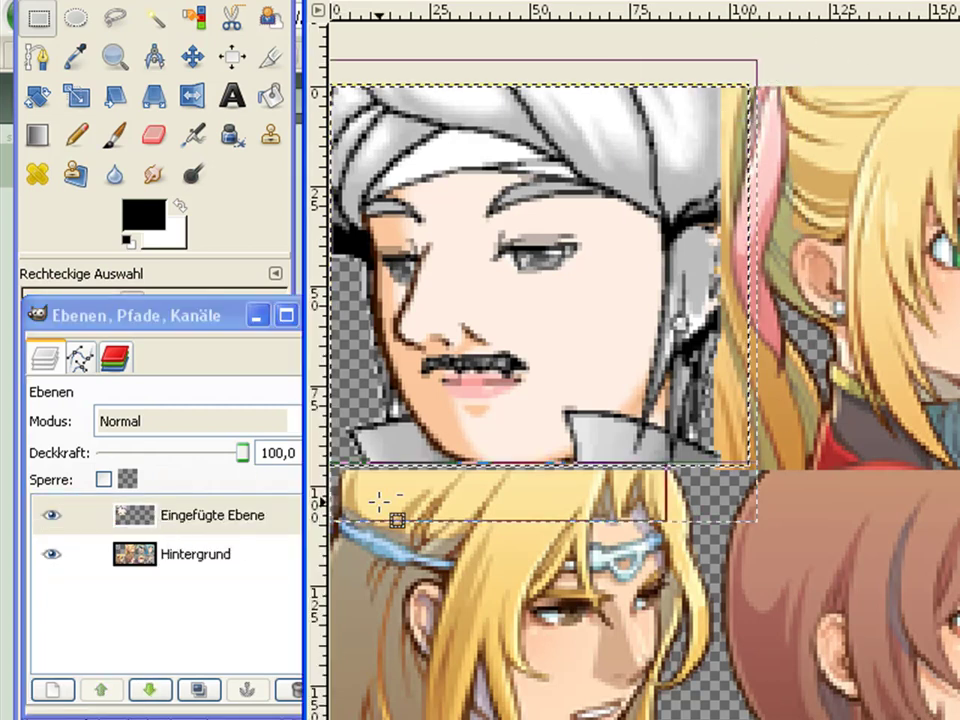
{"action": "key", "text": "Delete"}
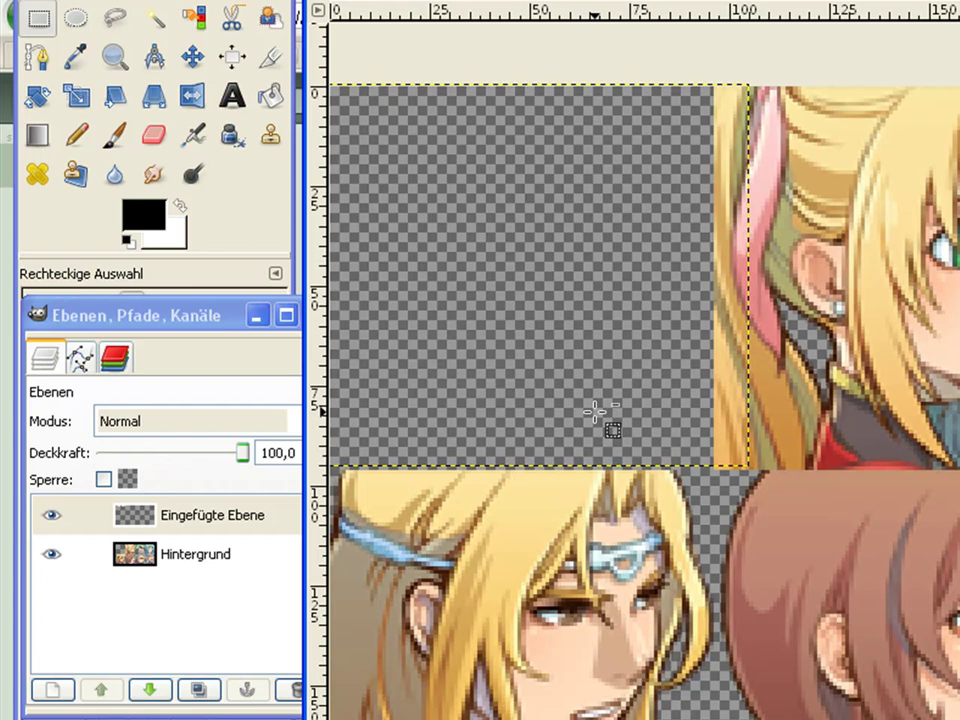
{"action": "key", "text": "ctrl+v"}
{"action": "key", "text": "Right"}
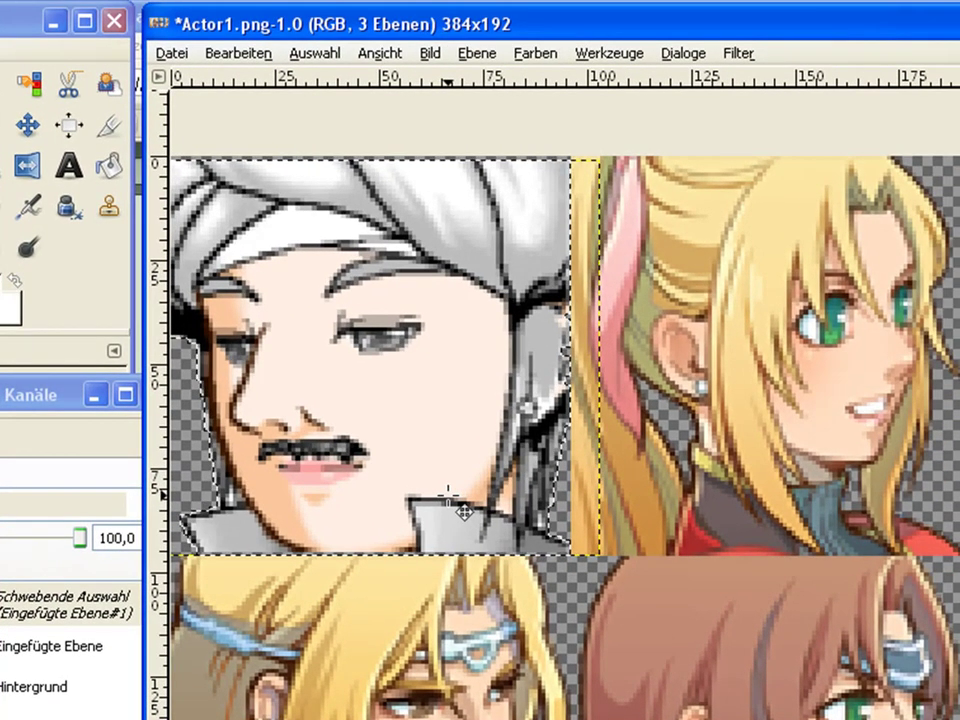
{"action": "key", "text": "ctrl+h"}
- Save the face set as Actor2.png in the Tutorial #2 project's Graphics/Faces folder and switch from GIMP to RPG Maker VX
{"action": "key", "text": "alt+d"}
{"action": "left_click", "coordinate": [285, 276]}
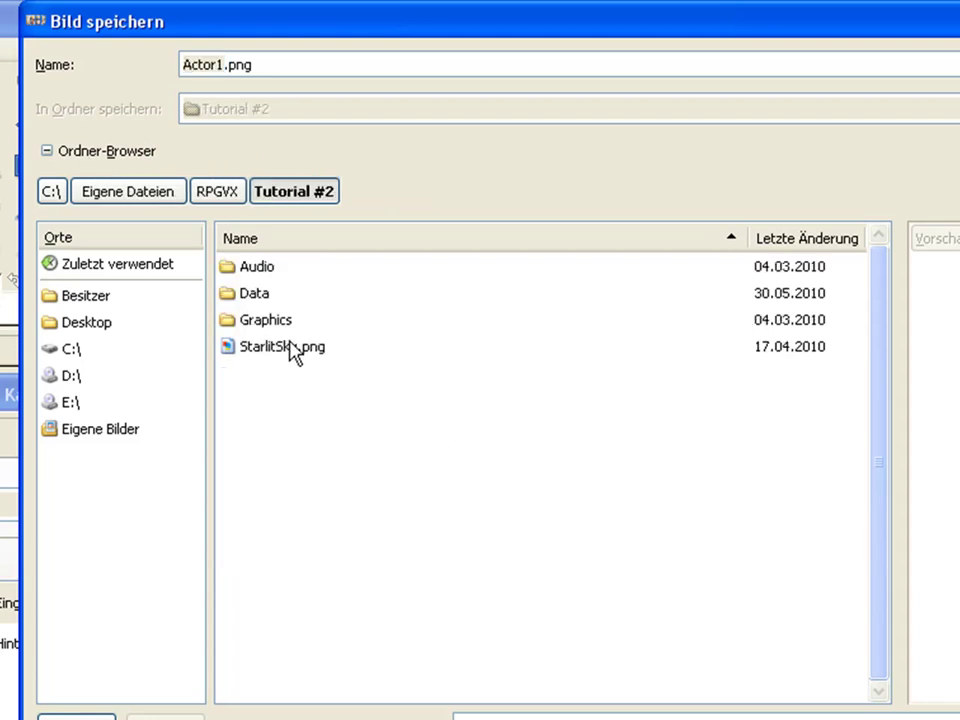
{"action": "double_click", "coordinate": [282, 326]}
{"action": "double_click", "coordinate": [279, 355]}
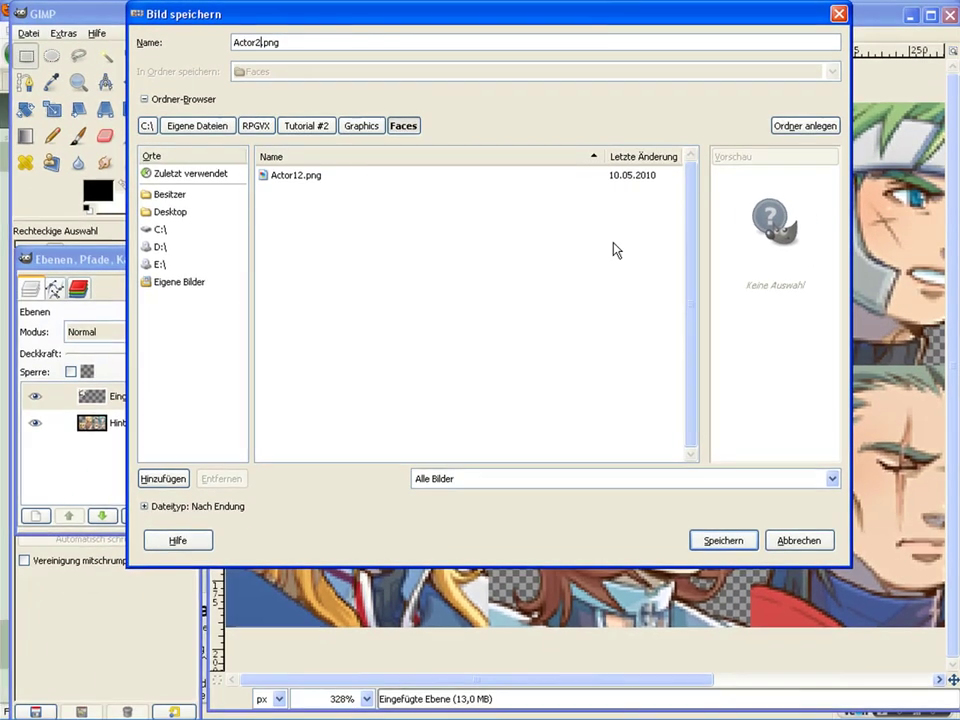
{"action": "key", "text": "Return"}
{"action": "left_click", "coordinate": [236, 418]}
{"action": "left_click", "coordinate": [148, 14]}
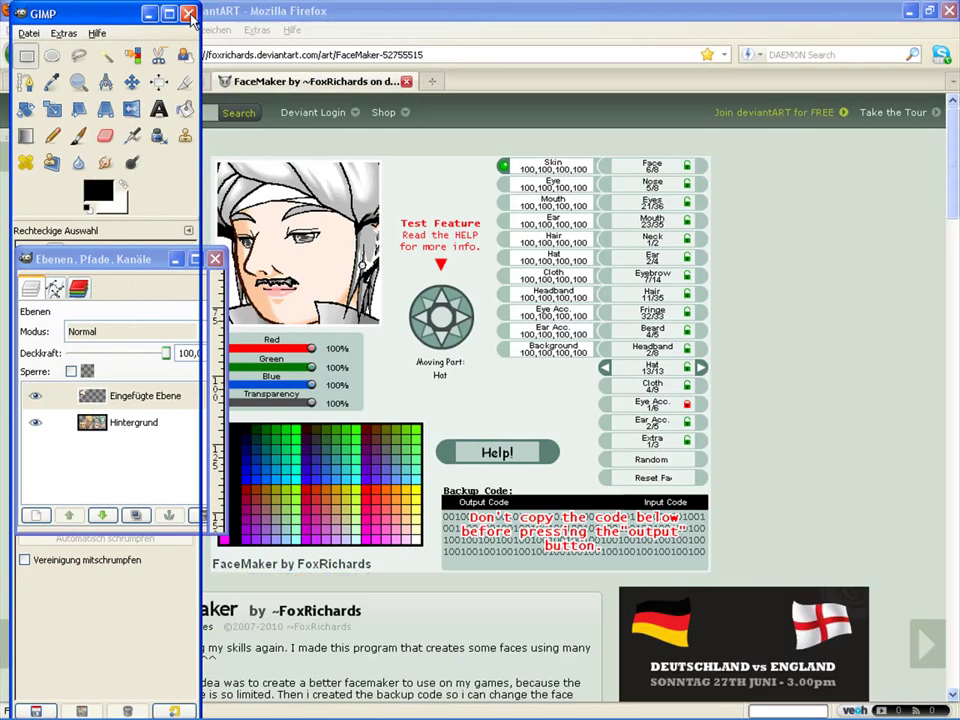
{"action": "left_click", "coordinate": [548, 707]}
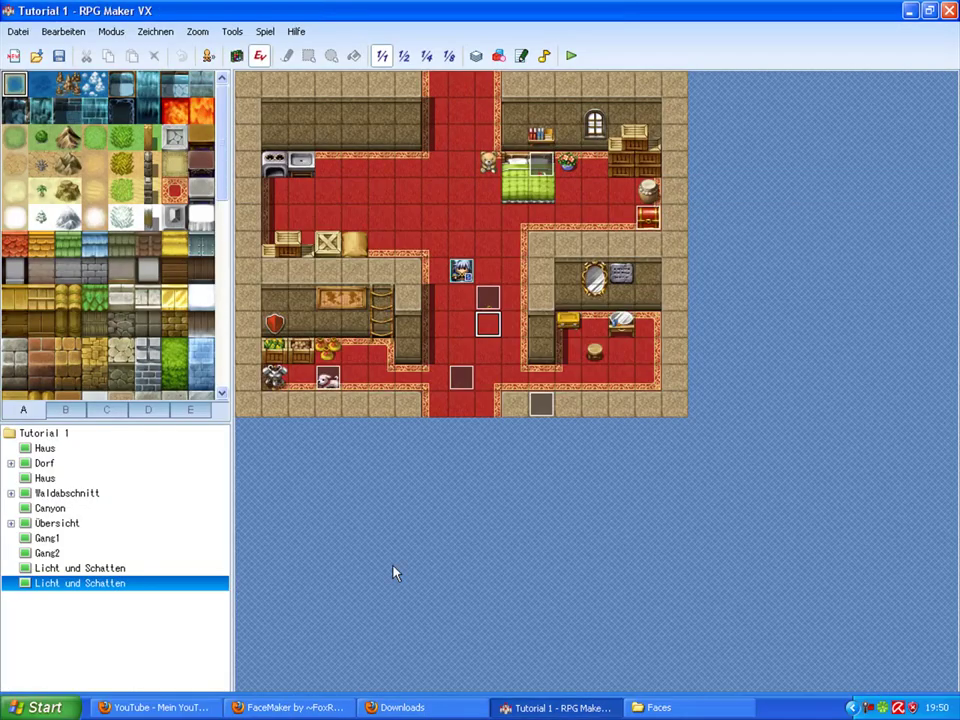
- Start a new event on the Licht und Schatten map and open the face graphic selection for a message command
{"action": "double_click", "coordinate": [485, 310]}
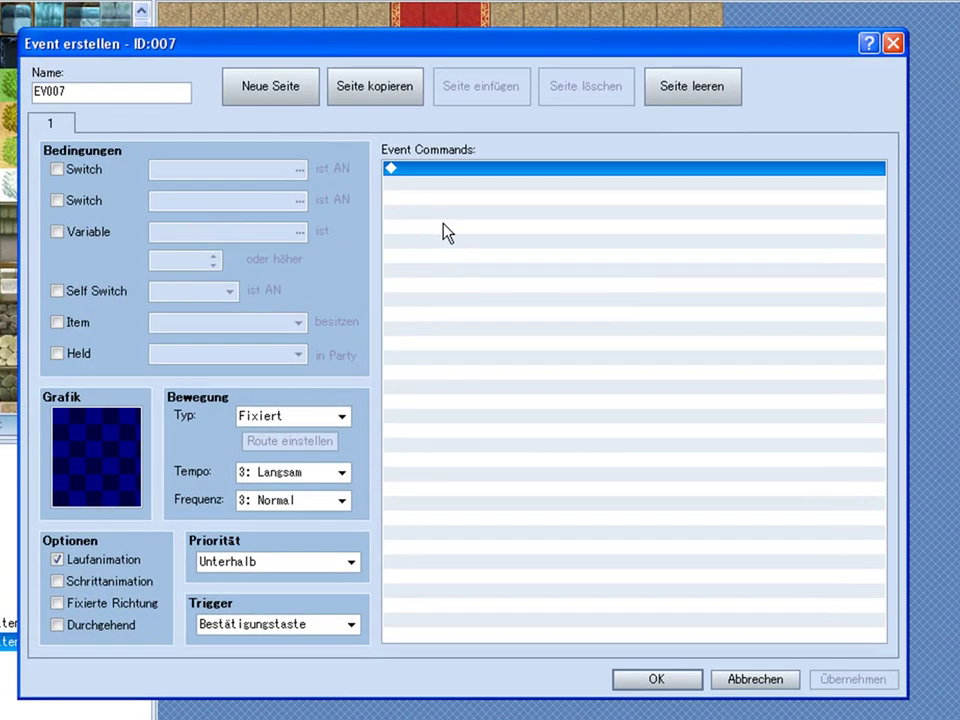
{"action": "double_click", "coordinate": [447, 232]}
{"action": "left_click", "coordinate": [446, 231]}
{"action": "double_click", "coordinate": [457, 420]}
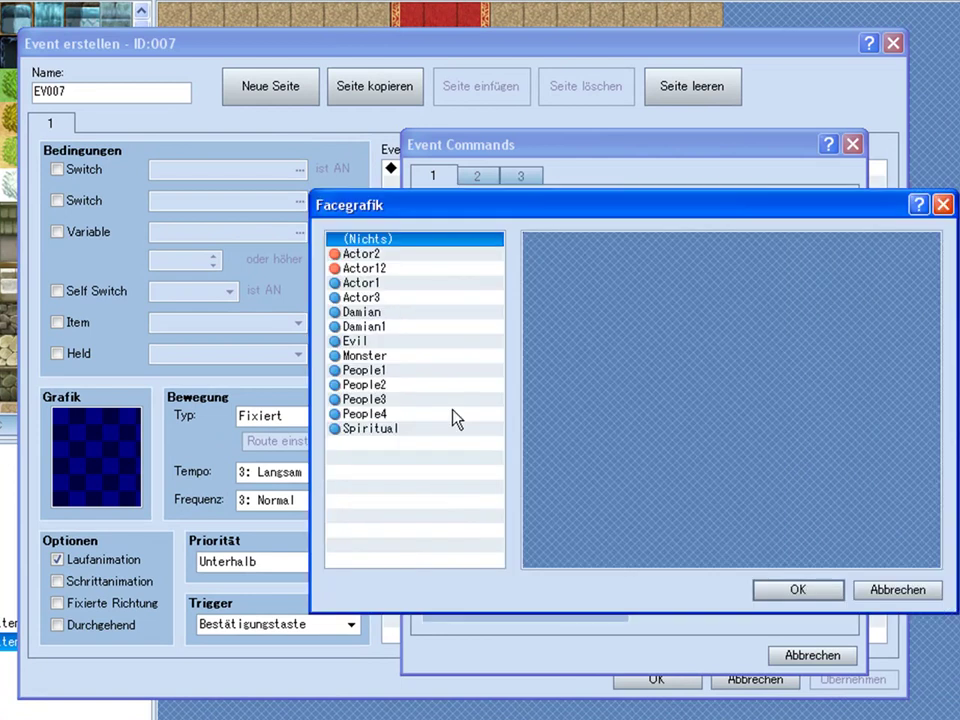
- Assign the first face of Actor2 to the message as a trial and cancel the message and the event
{"action": "left_click", "coordinate": [396, 268]}
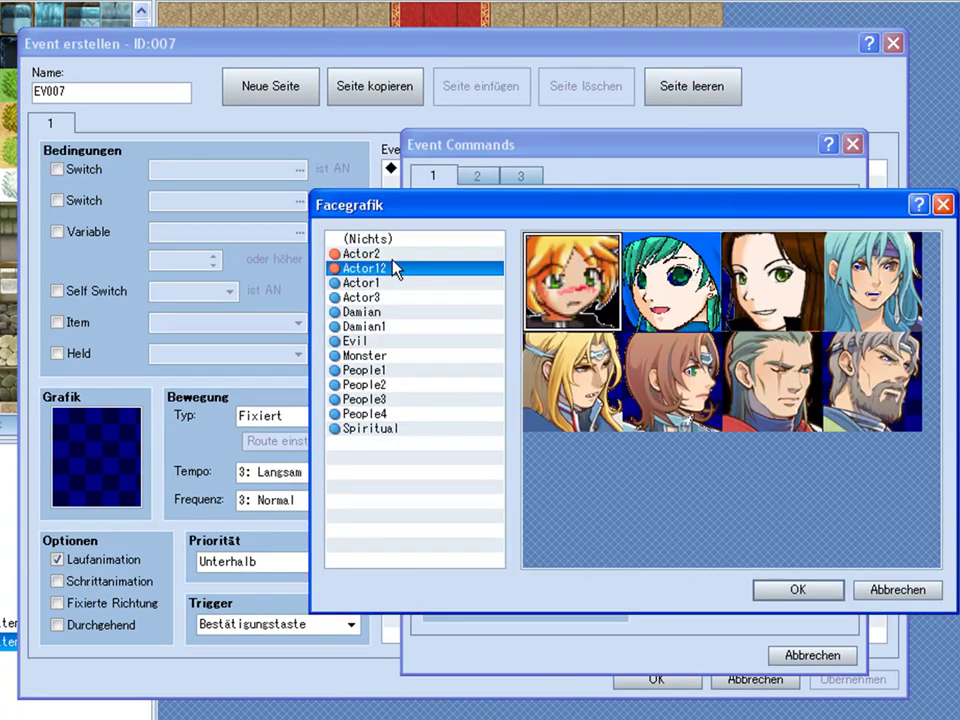
{"action": "left_click", "coordinate": [395, 259]}
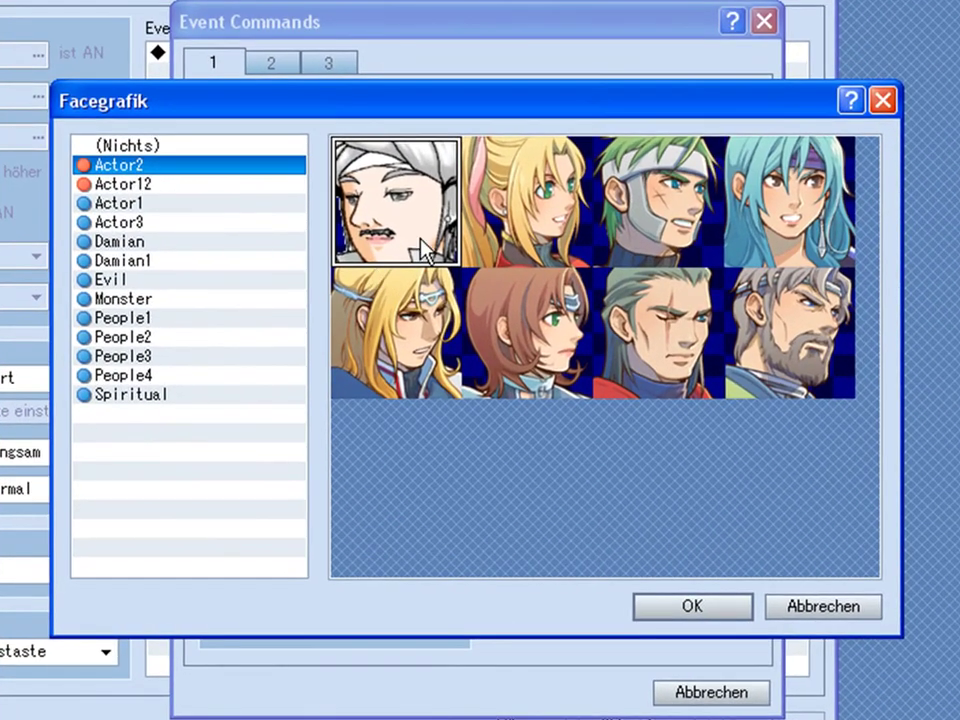
{"action": "double_click", "coordinate": [427, 236]}
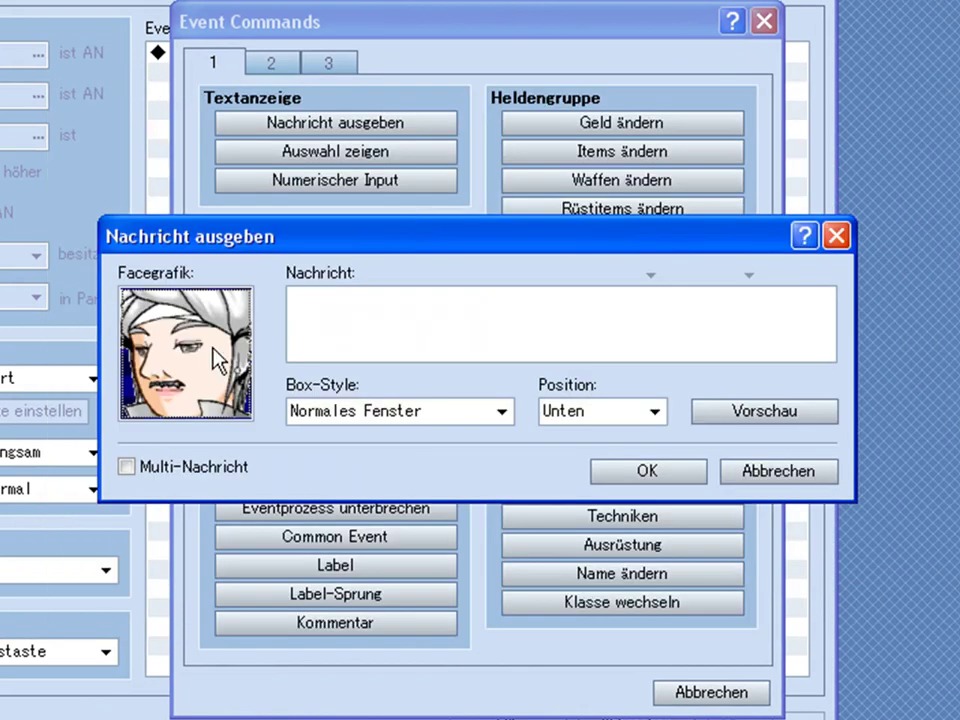
{"action": "left_click", "coordinate": [358, 331]}
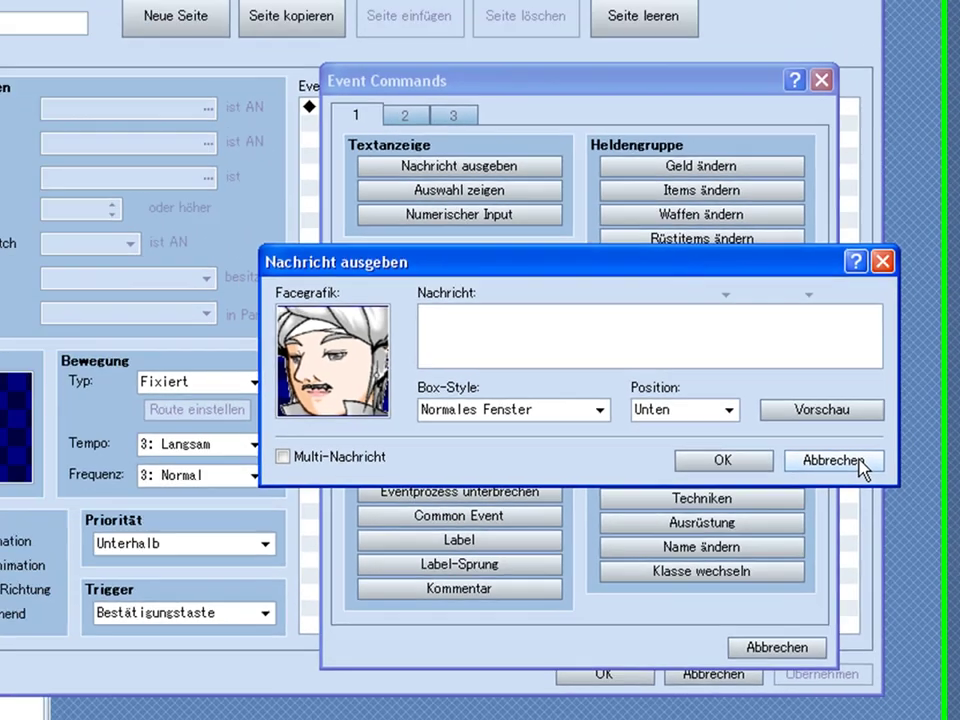
{"action": "left_click", "coordinate": [832, 460]}
{"action": "left_click", "coordinate": [812, 621]}
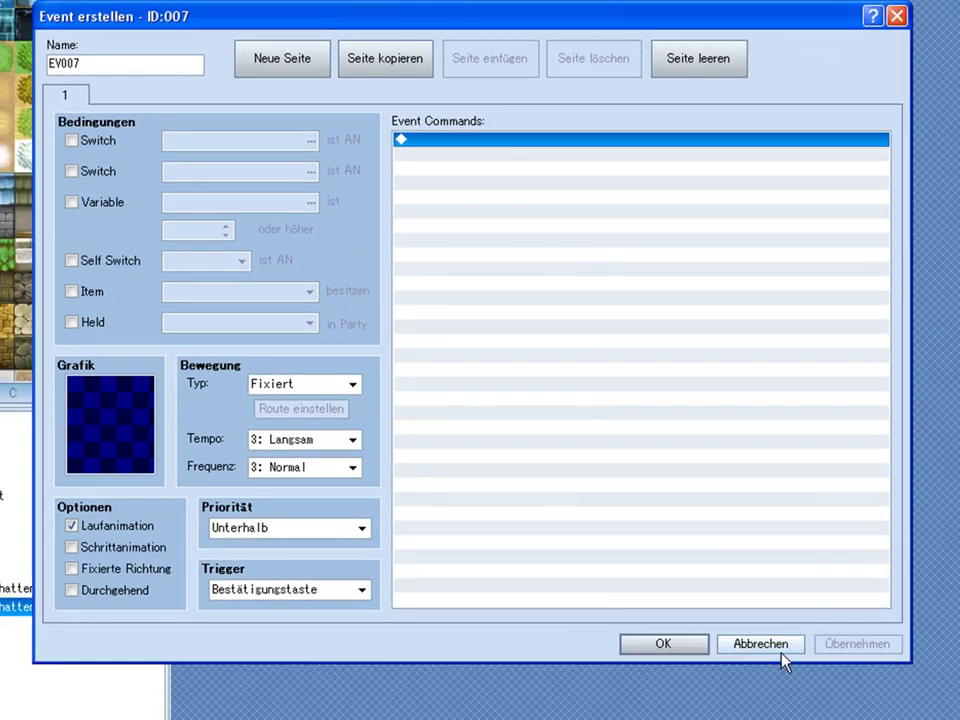
{"action": "left_click", "coordinate": [772, 645]}
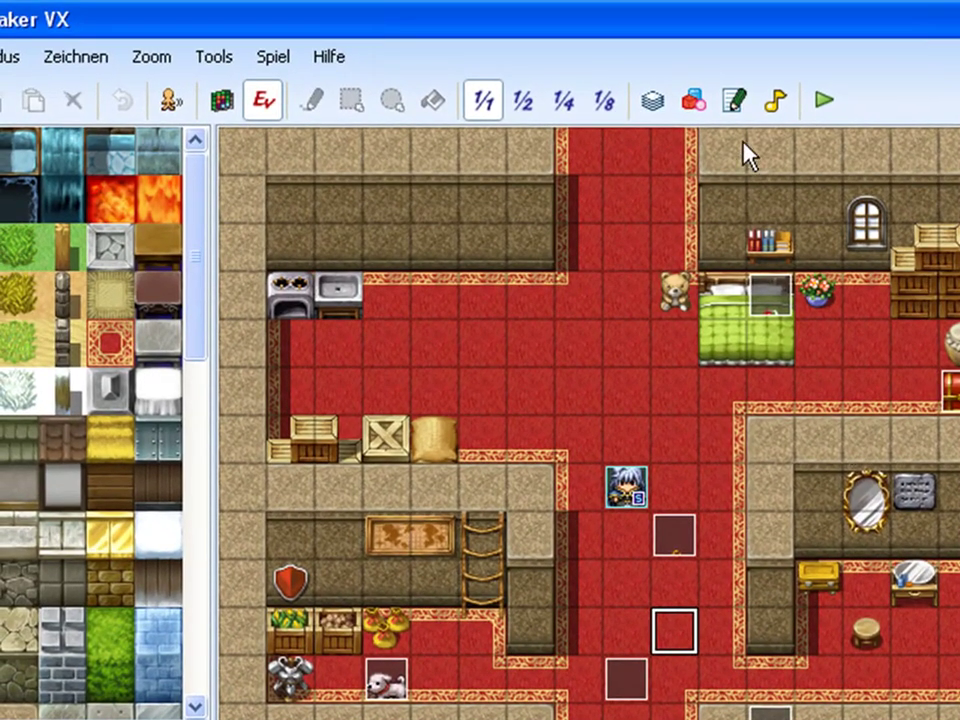
- Open the Vocab script in the script editor and change the Victory battle message to "%s war siegreich!"
{"action": "left_click", "coordinate": [737, 100]}
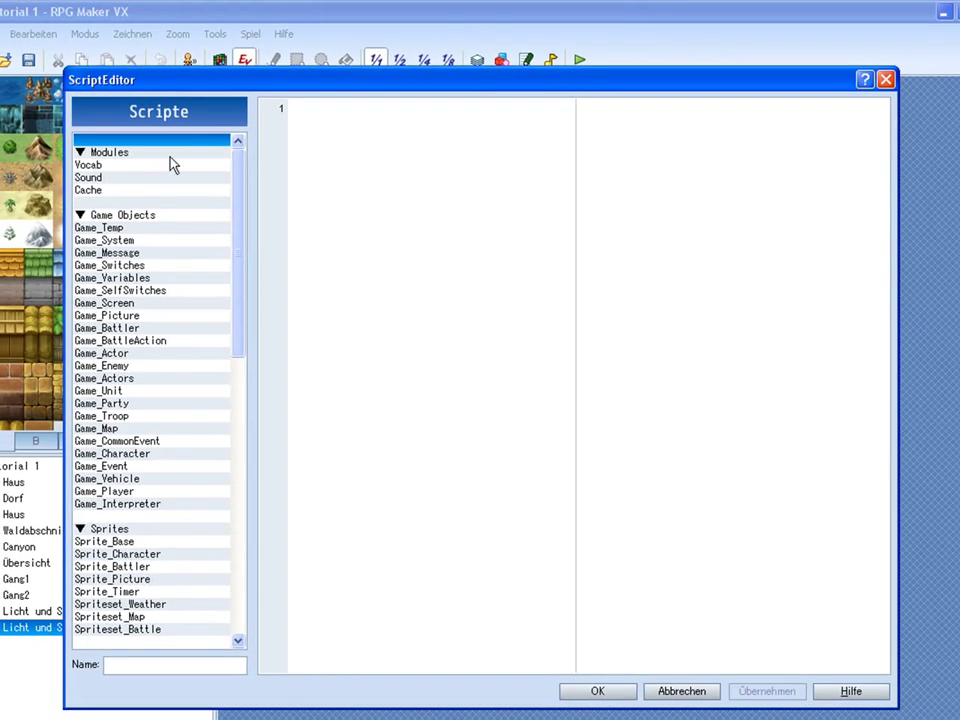
{"action": "left_click", "coordinate": [92, 166]}
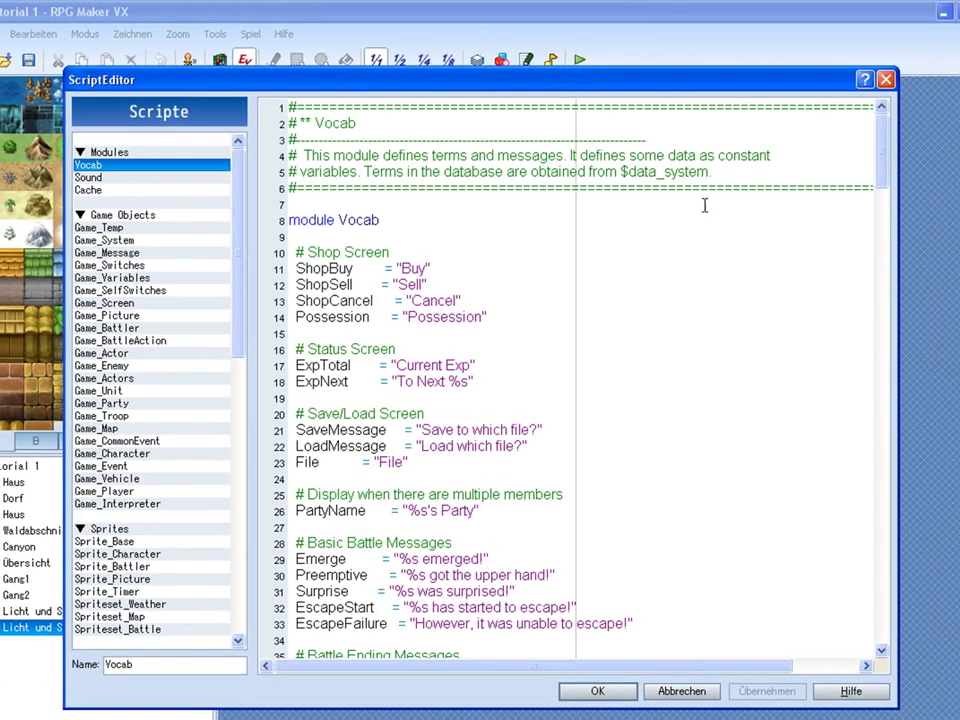
{"action": "left_click_drag", "start_coordinate": [885, 154], "coordinate": [885, 187]}
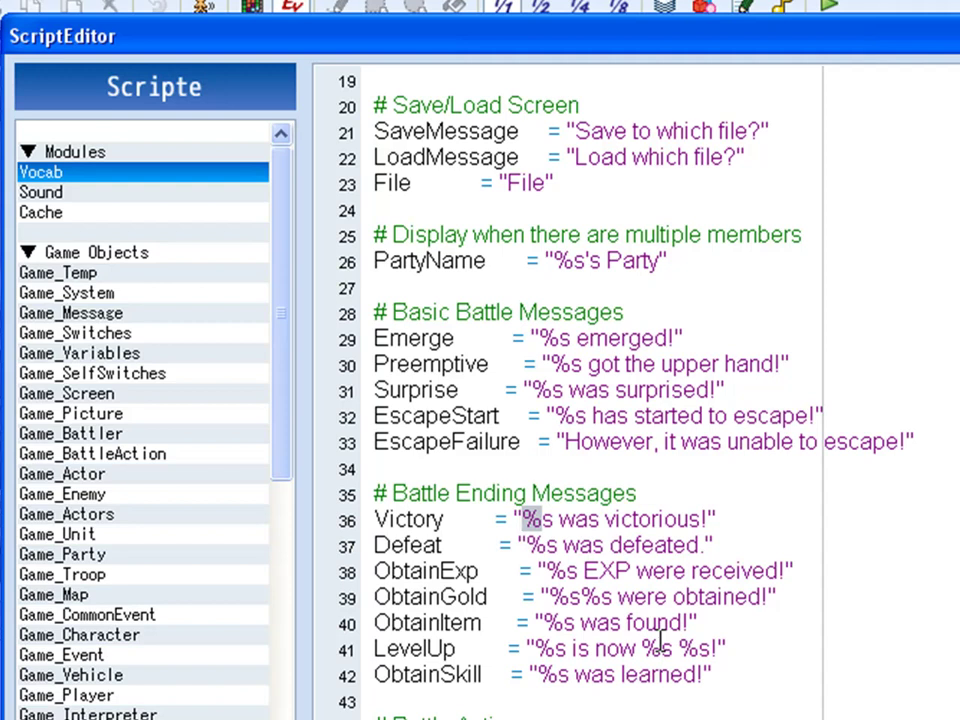
{"action": "left_click_drag", "start_coordinate": [565, 518], "coordinate": [697, 507]}
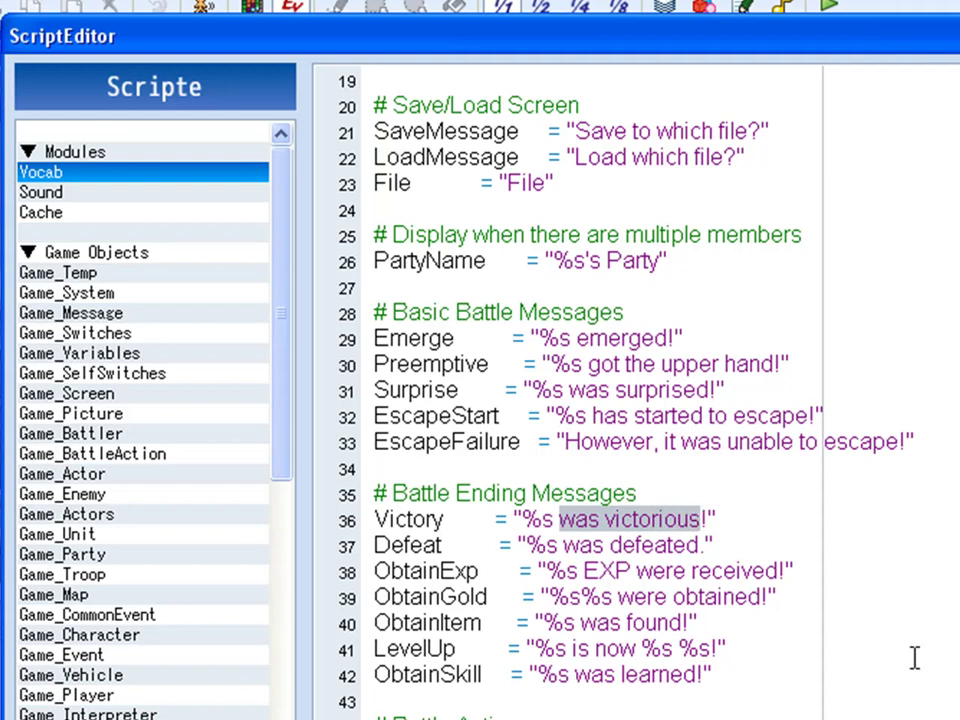
{"action": "type", "text": "WAR"}
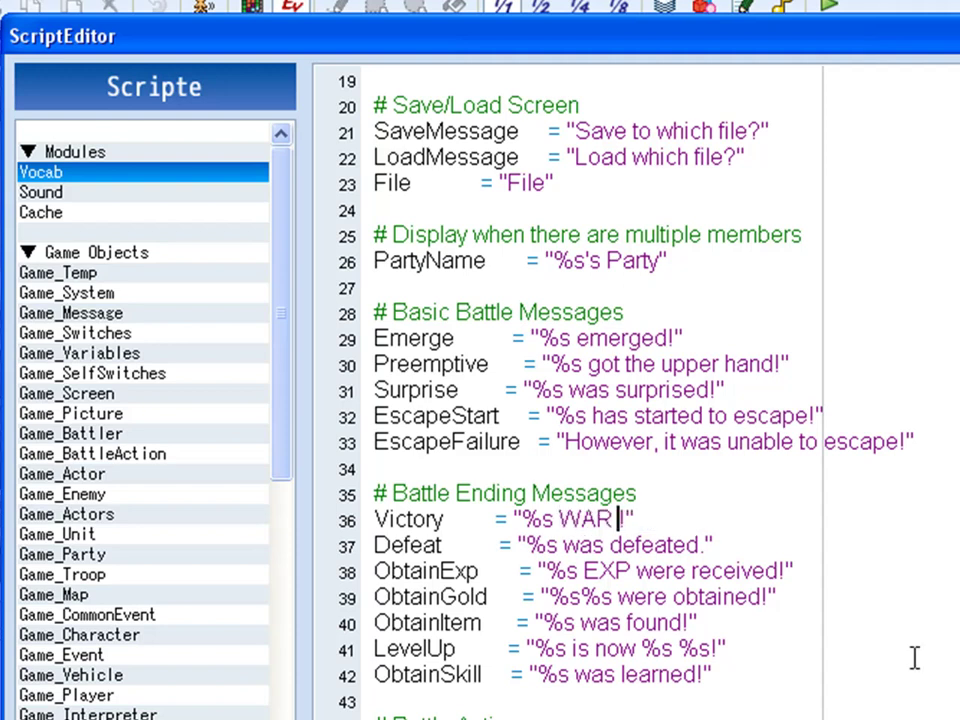
{"action": "key", "text": "BackSpace"}
{"action": "key", "text": "BackSpace"}
{"action": "type", "text": "war siegreich"}
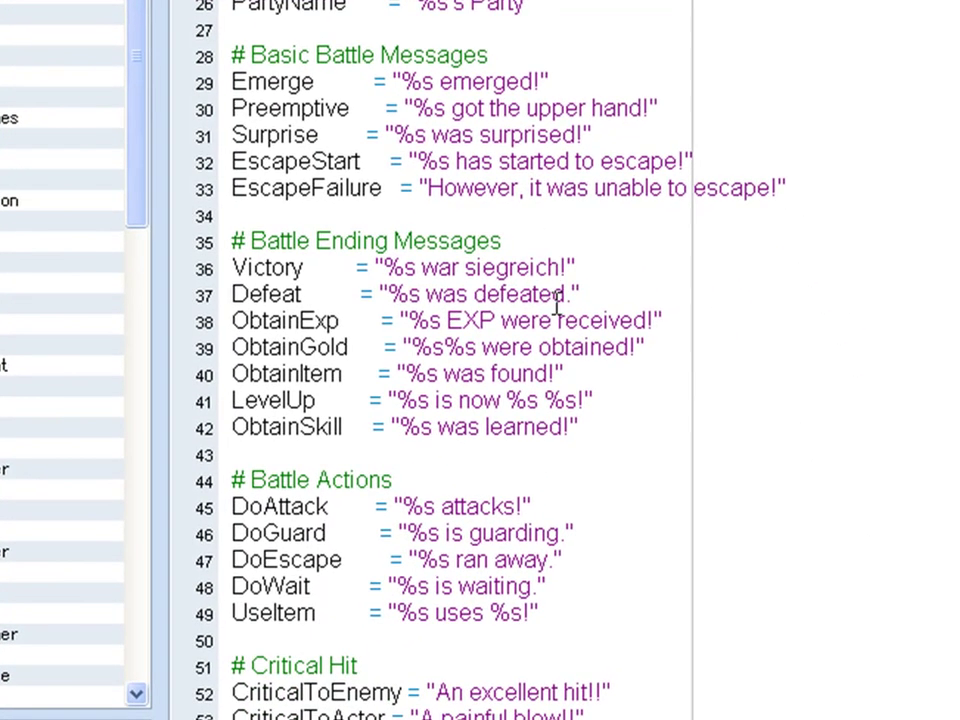
- Examine the other shop, battle and system terms in the Vocab script and close the script editor without applying the edit
{"action": "scroll", "coordinate": [898, 193], "scroll_direction": "up", "scroll_amount": 3}
{"action": "left_click", "coordinate": [538, 108]}
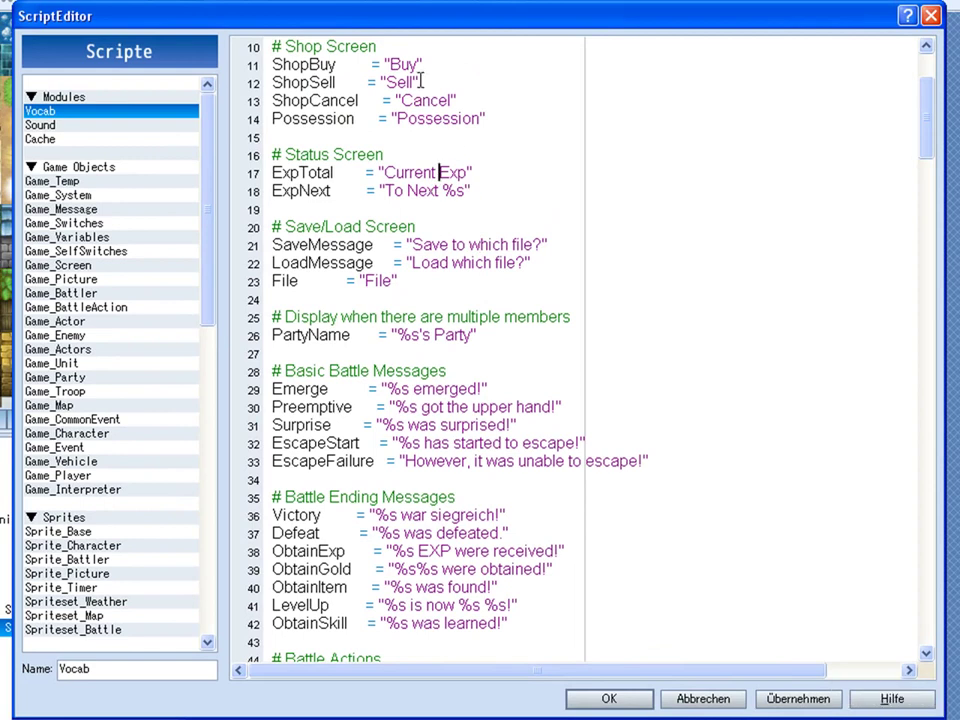
{"action": "scroll", "coordinate": [485, 98], "scroll_direction": "down", "scroll_amount": 20}
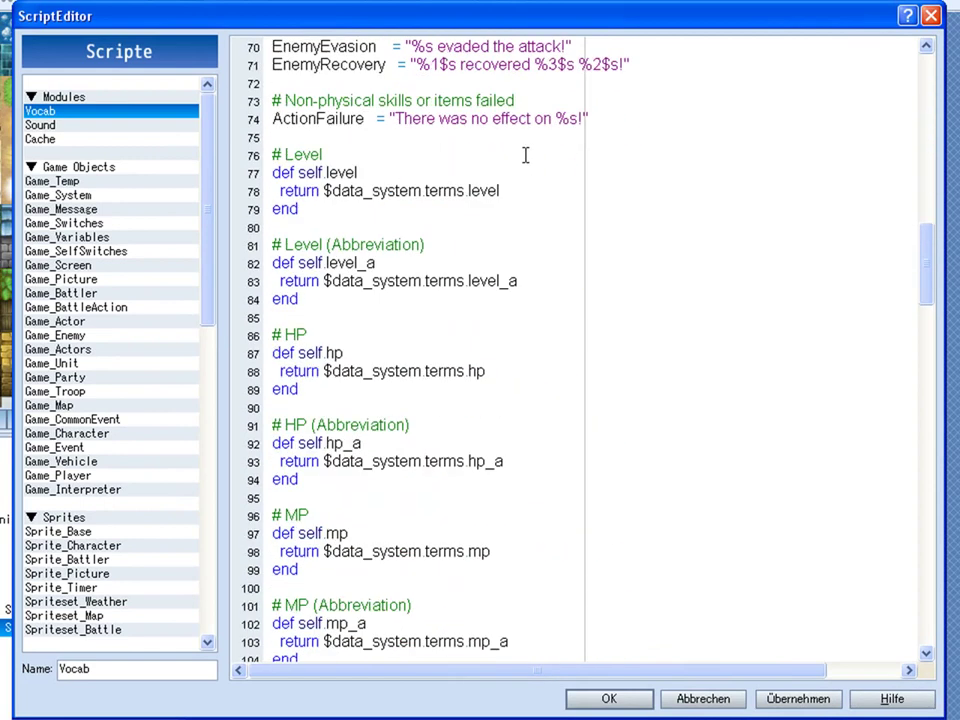
{"action": "scroll", "coordinate": [530, 156], "scroll_direction": "down", "scroll_amount": 20}
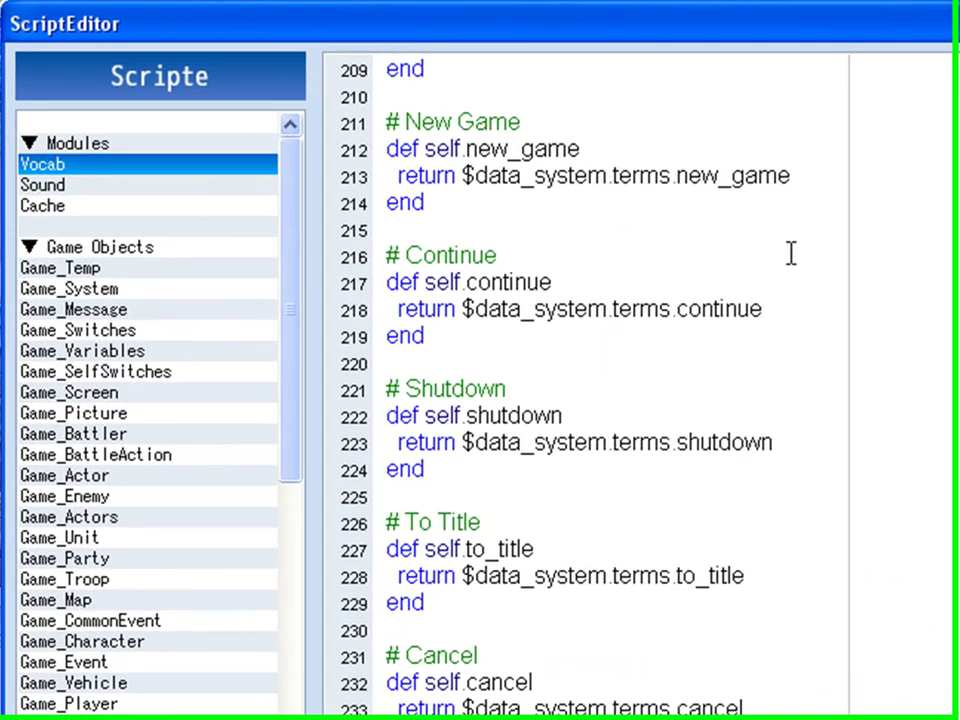
{"action": "scroll", "coordinate": [430, 285], "scroll_direction": "up", "scroll_amount": 20}
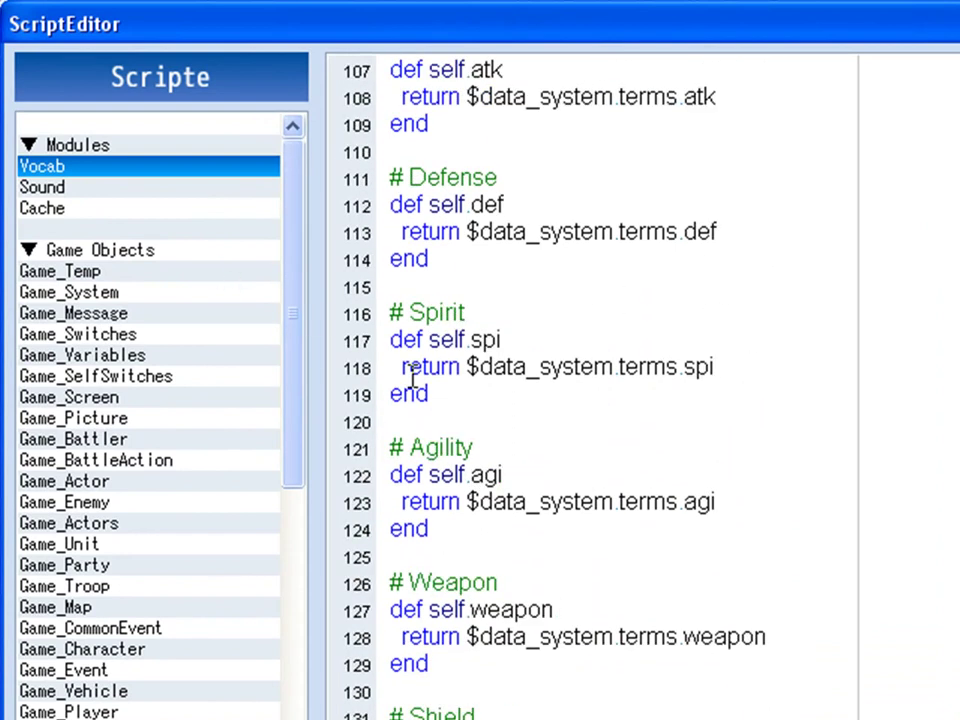
{"action": "scroll", "coordinate": [405, 540], "scroll_direction": "up", "scroll_amount": 16}
{"action": "scroll", "coordinate": [240, 650], "scroll_direction": "down", "scroll_amount": 5}
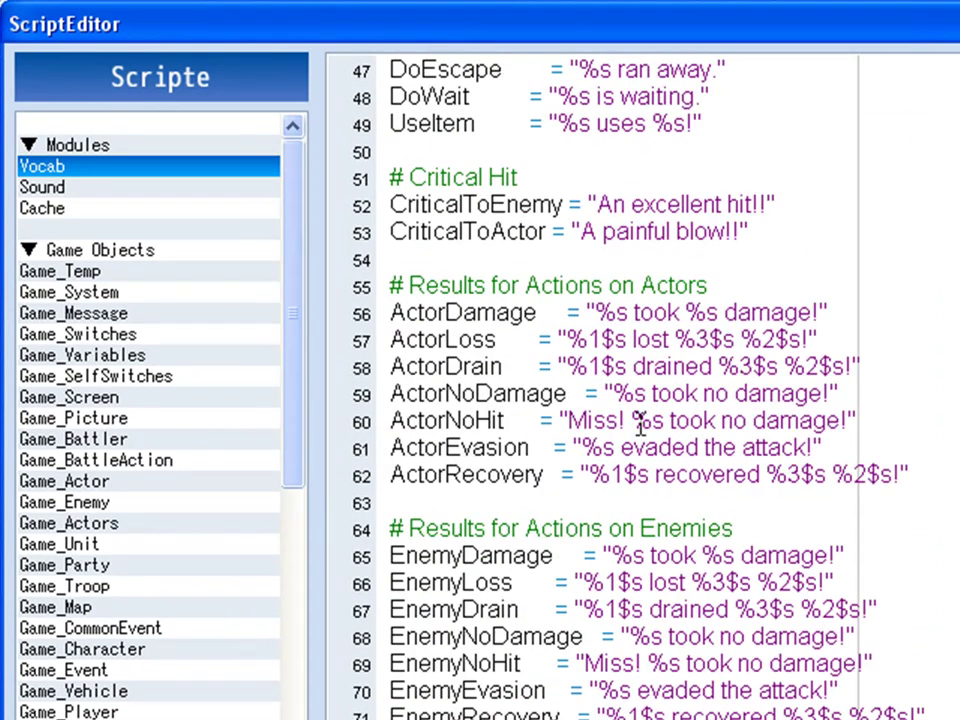
{"action": "scroll", "coordinate": [296, 265], "scroll_direction": "down", "scroll_amount": 1}
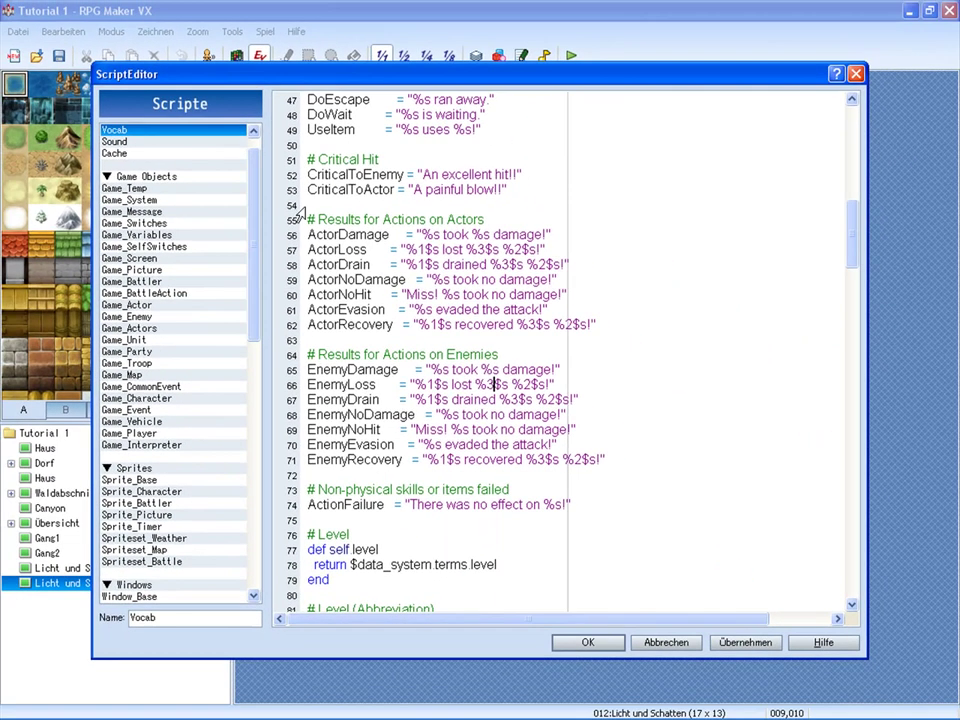
{"action": "left_click", "coordinate": [856, 75]}
- Open the Material-Manager and preview the Title graphic from the Graphics/System folder
{"action": "left_click", "coordinate": [499, 57]}
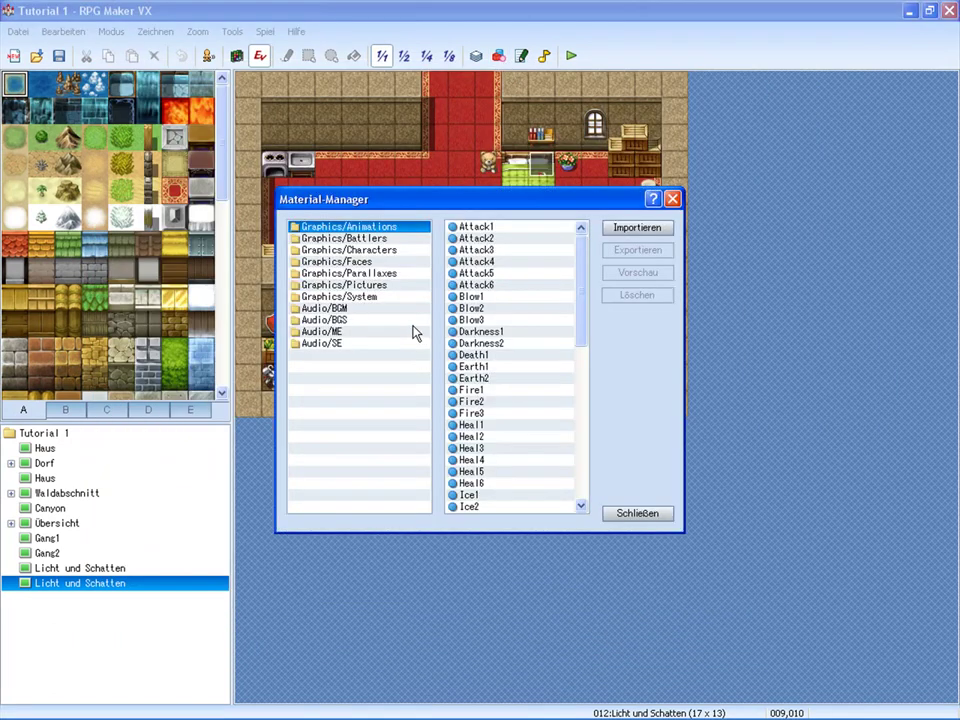
{"action": "left_click", "coordinate": [385, 298]}
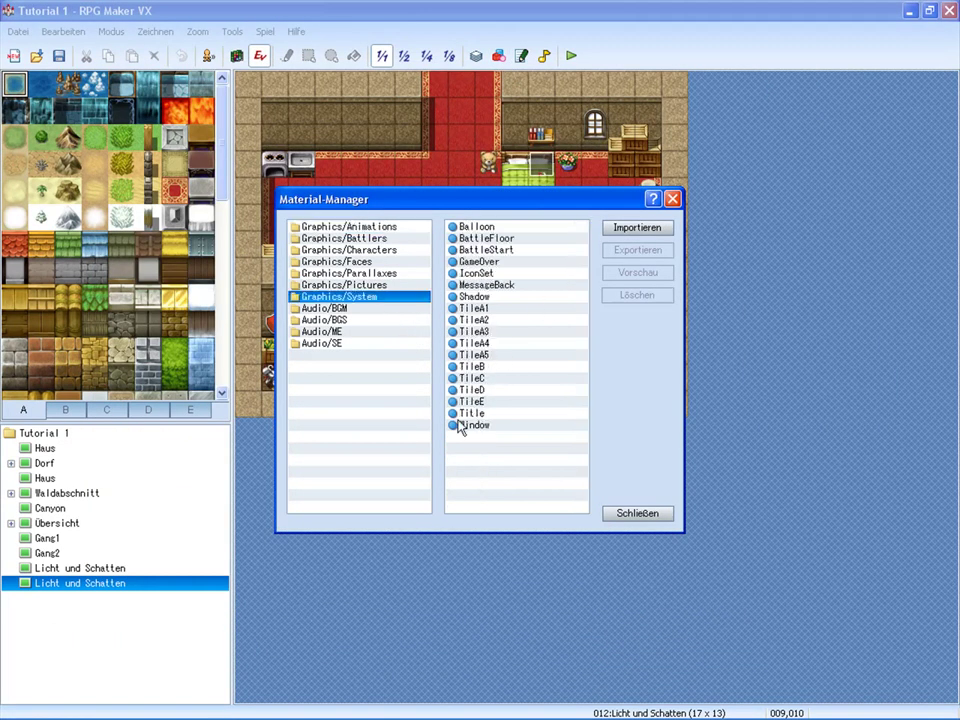
{"action": "left_click", "coordinate": [466, 413]}
{"action": "left_click", "coordinate": [637, 272]}
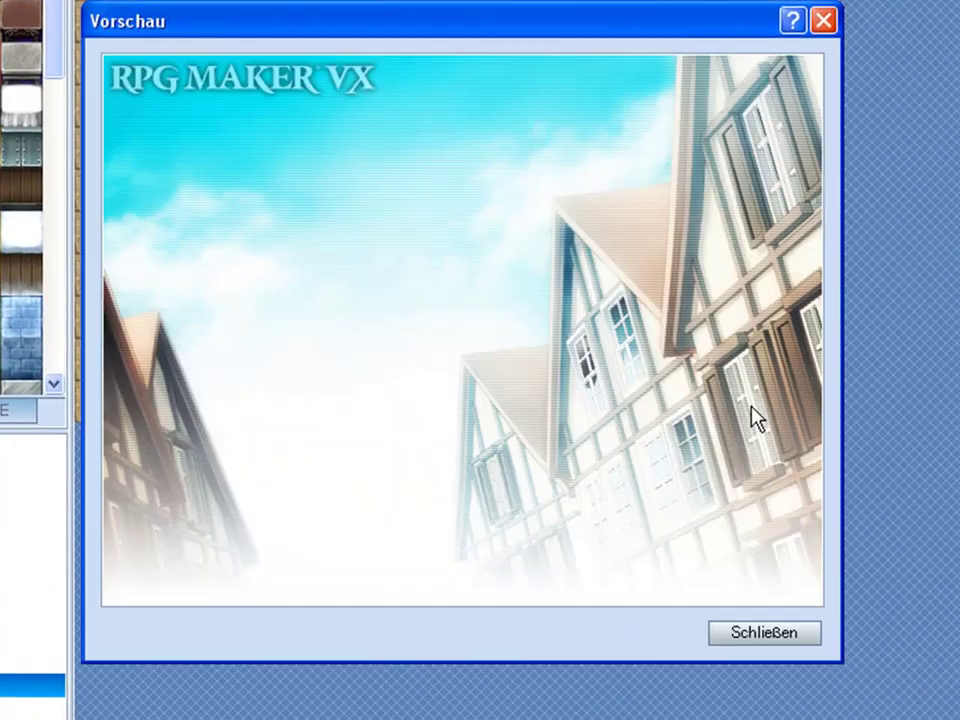